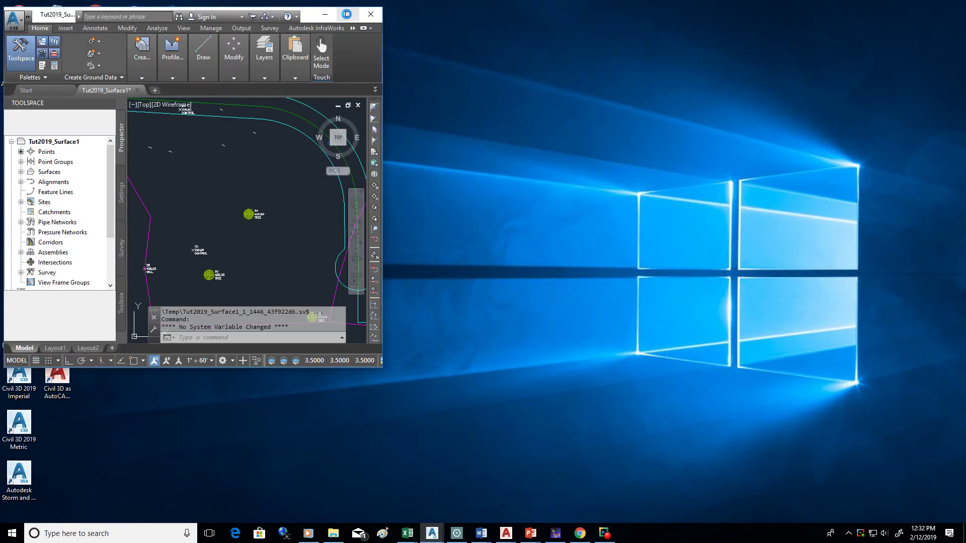
Maximize the Tut2019_Surface1 drawing window and switch to the 400 Plan and Profile presentation.
{"action": "left_click", "coordinate": [347, 14]}
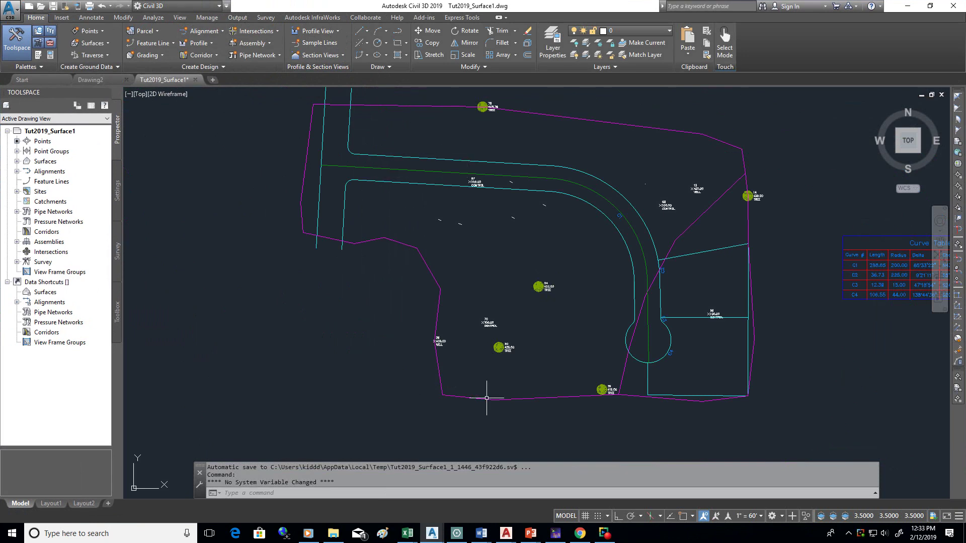
{"action": "mouse_move", "coordinate": [504, 537]}
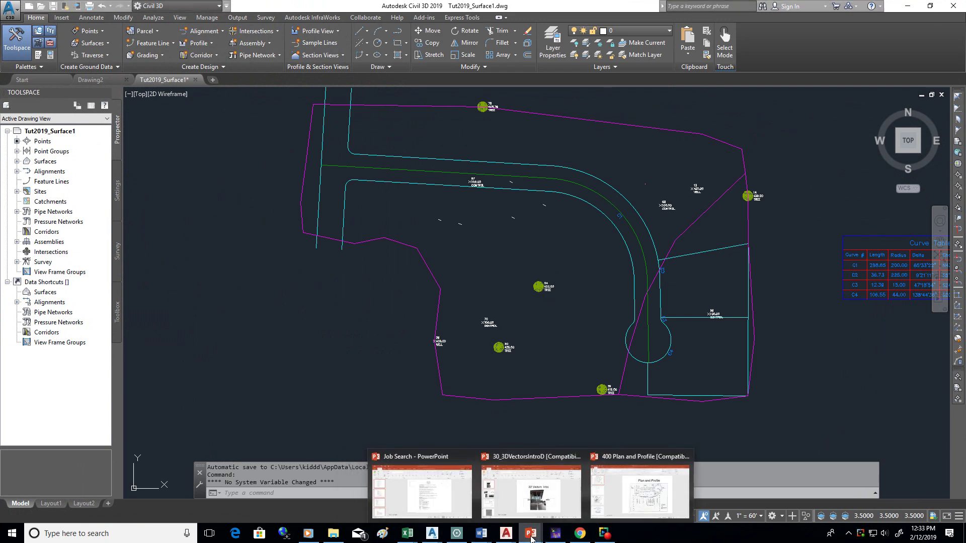
{"action": "left_click", "coordinate": [634, 496]}
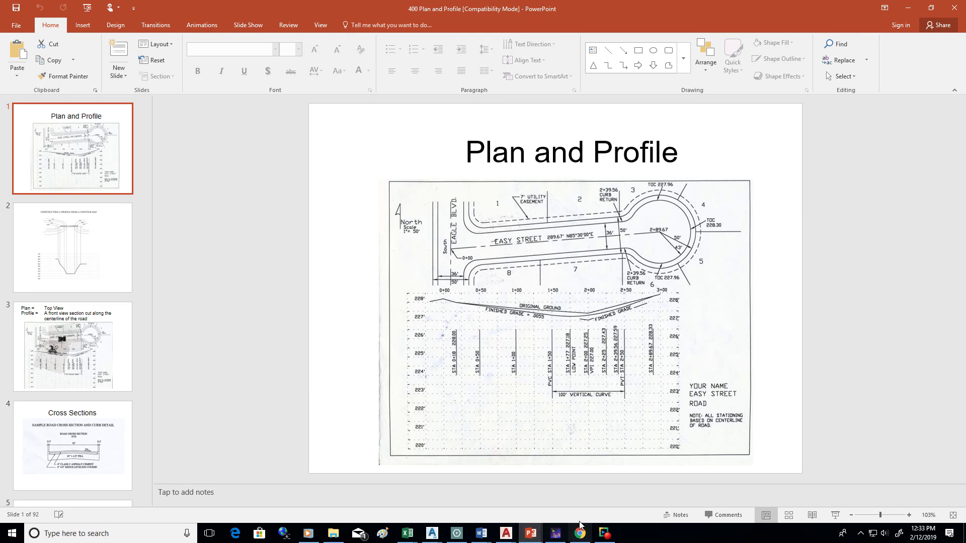
After reviewing the Plan and Profile slide, return to the Tut2019_Surface1 drawing in Civil 3D.
{"action": "left_click", "coordinate": [431, 534]}
{"action": "left_click", "coordinate": [535, 510]}
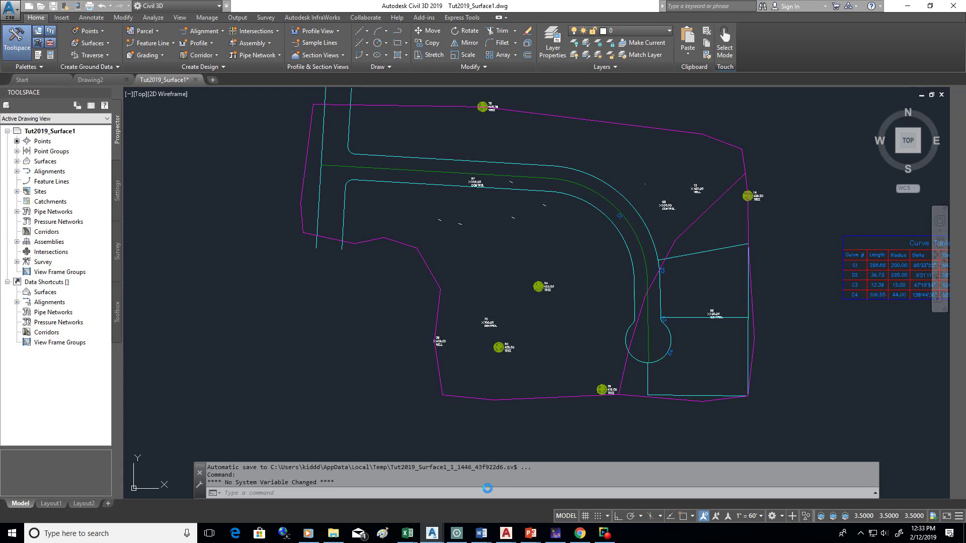
Save the Tut2019_Surface1 drawing with Ctrl+S and open the Home tab's Profile dropdown.
{"action": "left_click", "coordinate": [8, 14]}
{"action": "key", "text": "Escape"}
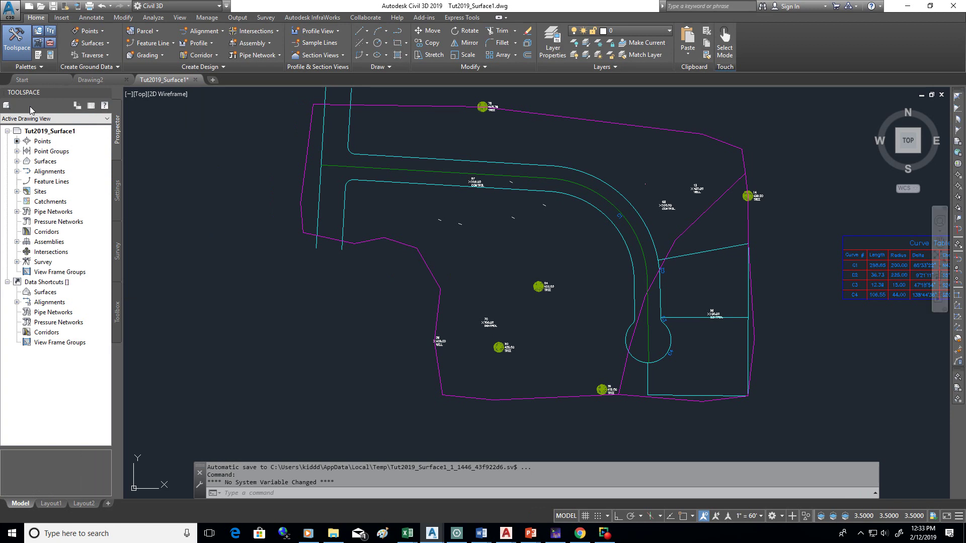
{"action": "key", "text": "ctrl+s"}
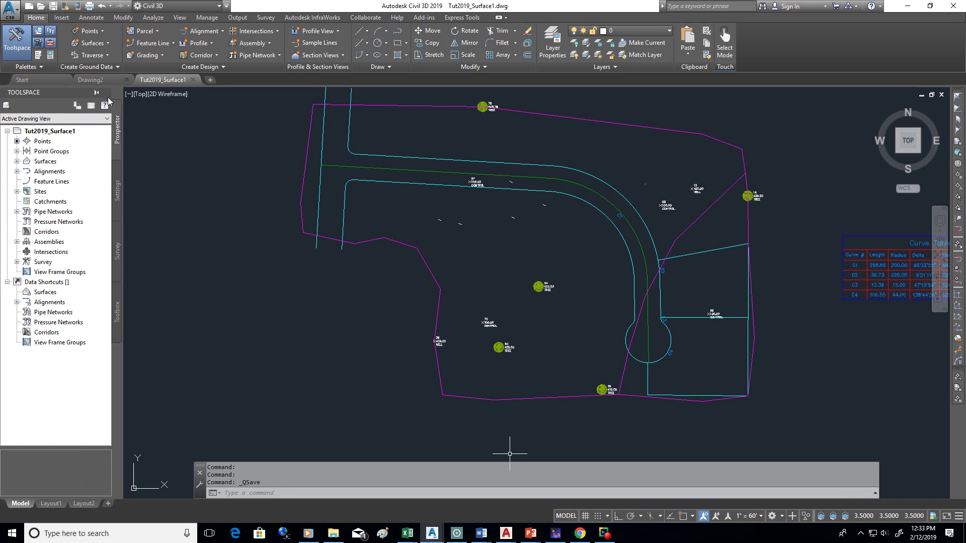
{"action": "left_click", "coordinate": [212, 43]}
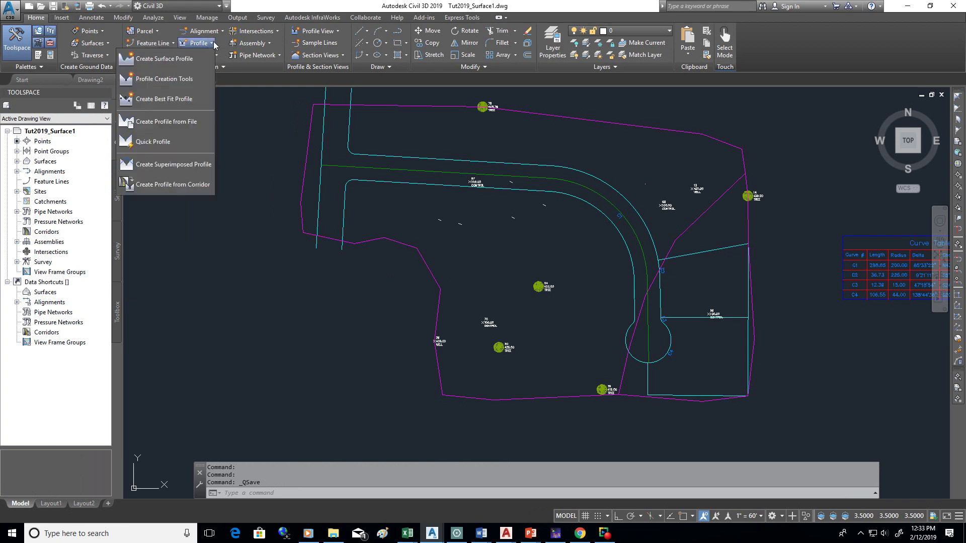
Add a Topo1 surface profile along alignment Topo1, stations -0+25.00' to 8+80.37'.
{"action": "left_click", "coordinate": [173, 59]}
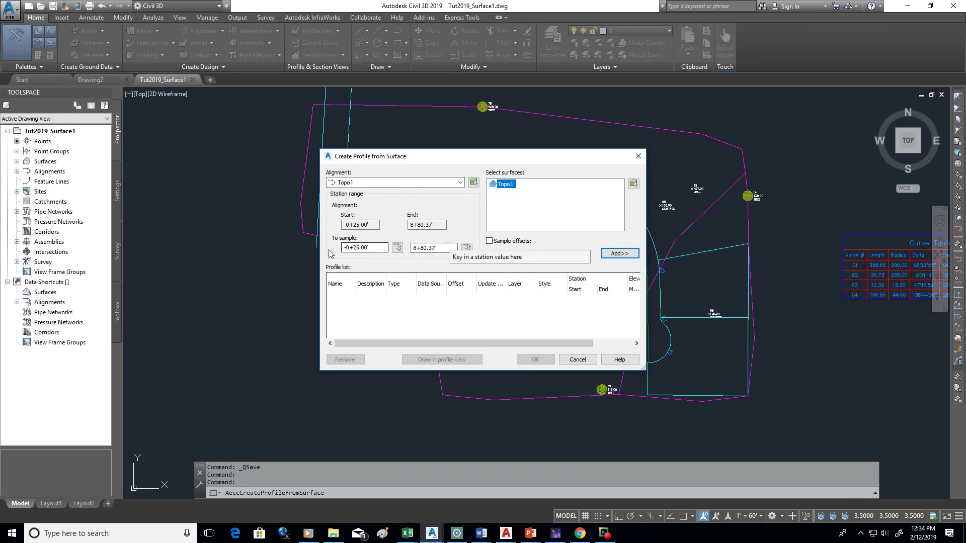
{"action": "left_click", "coordinate": [437, 248]}
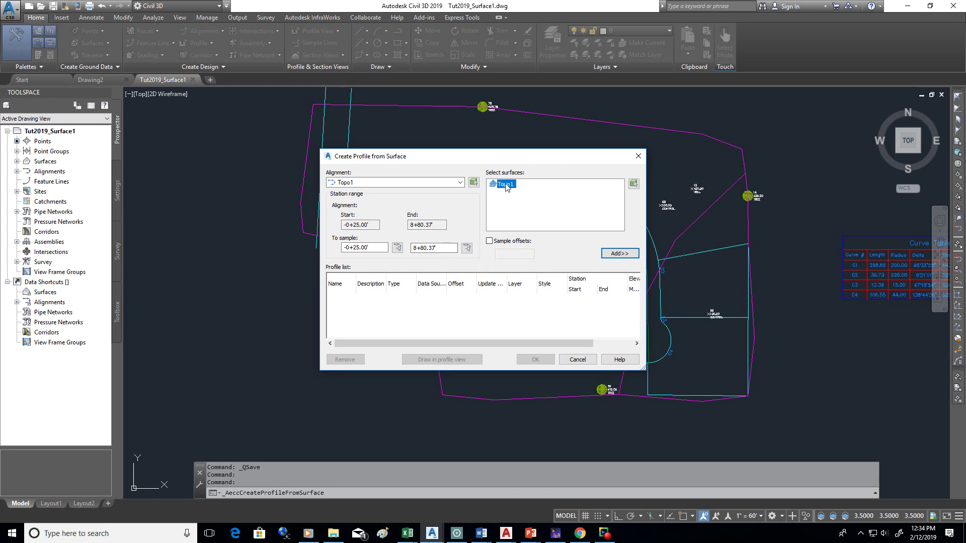
{"action": "left_click", "coordinate": [614, 255]}
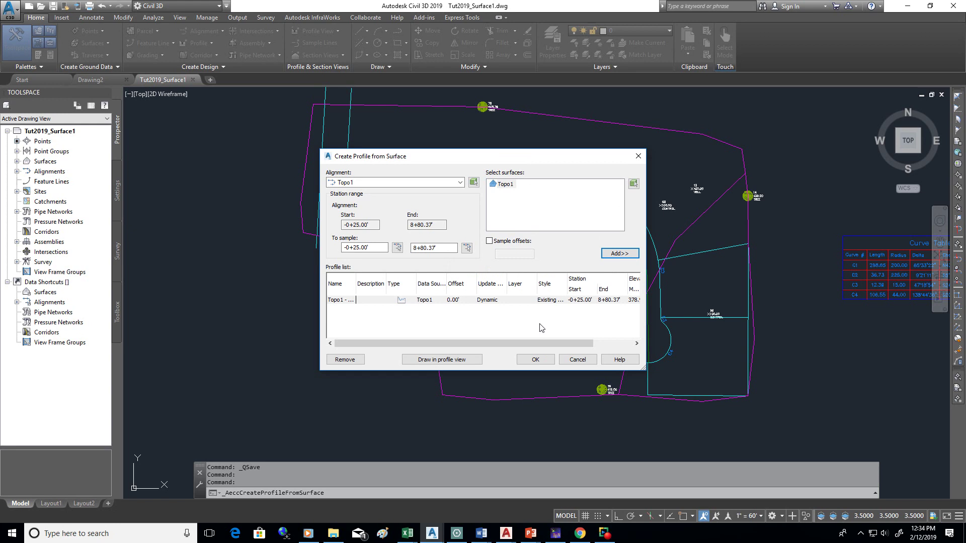
Create the Topo1 surface profile and dismiss the Panorama confirmation notice.
{"action": "left_click", "coordinate": [534, 360]}
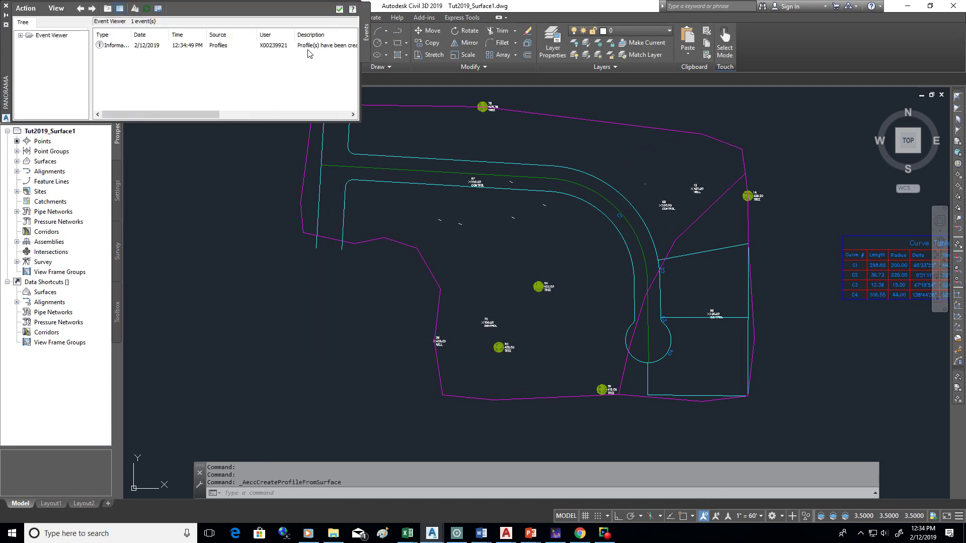
{"action": "left_click", "coordinate": [339, 10]}
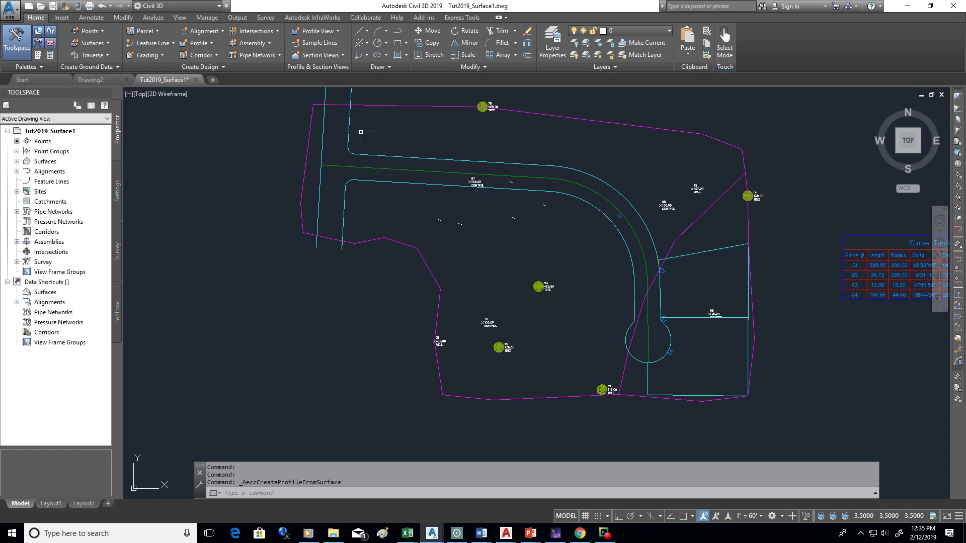
{"action": "mouse_move", "coordinate": [360, 132]}
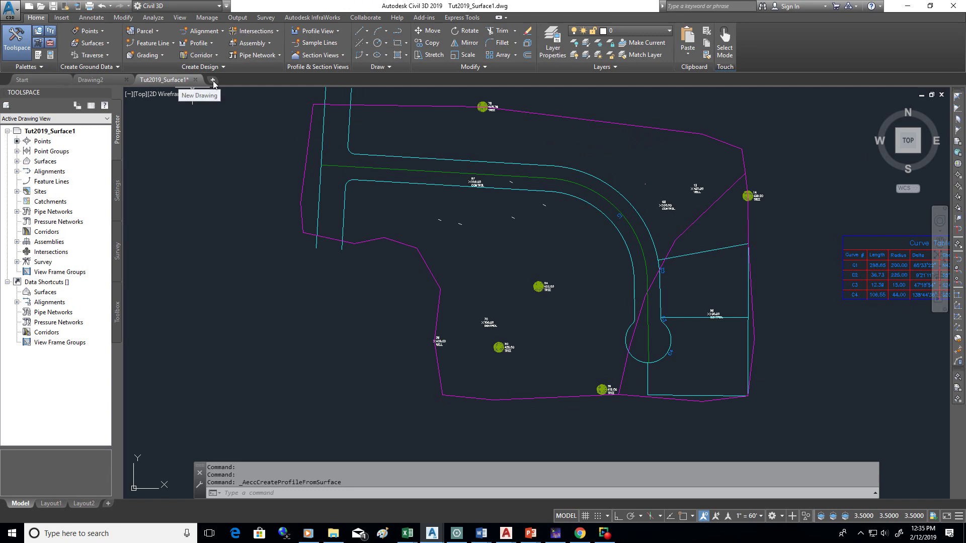
Start a profile view for alignment Topo1 named Topo1, using the Land Desktop Profile View style.
{"action": "left_click", "coordinate": [337, 32]}
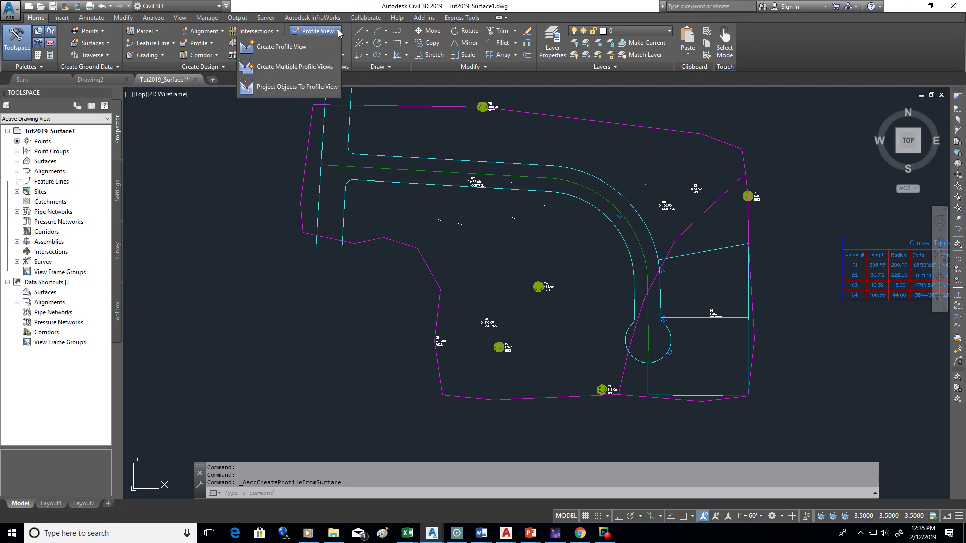
{"action": "left_click", "coordinate": [285, 50]}
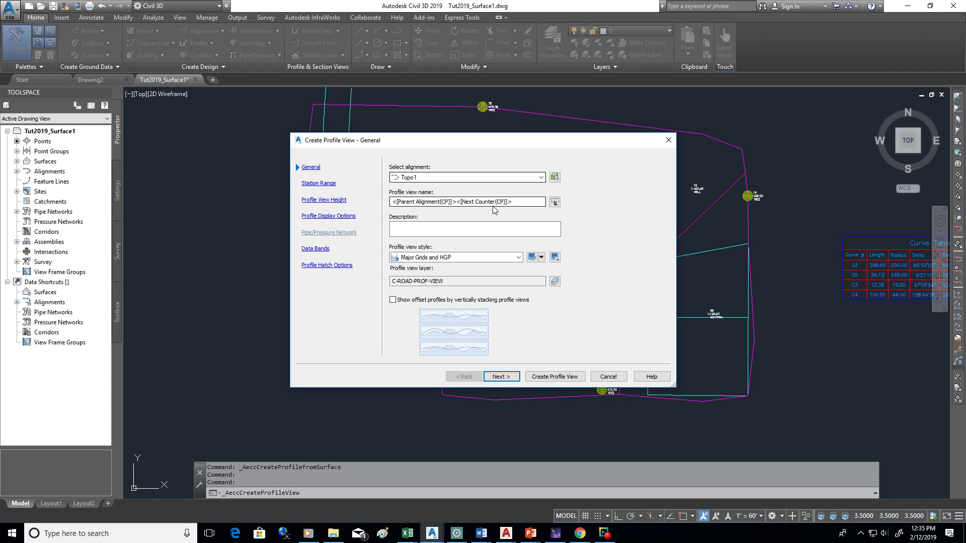
{"action": "left_click_drag", "start_coordinate": [542, 201], "coordinate": [390, 202]}
{"action": "type", "text": "Topo1"}
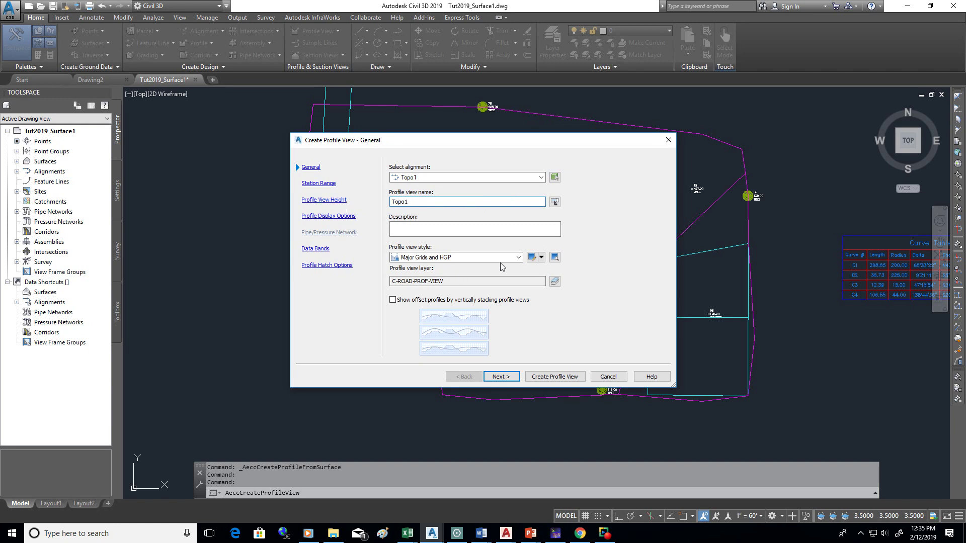
{"action": "left_click", "coordinate": [518, 257]}
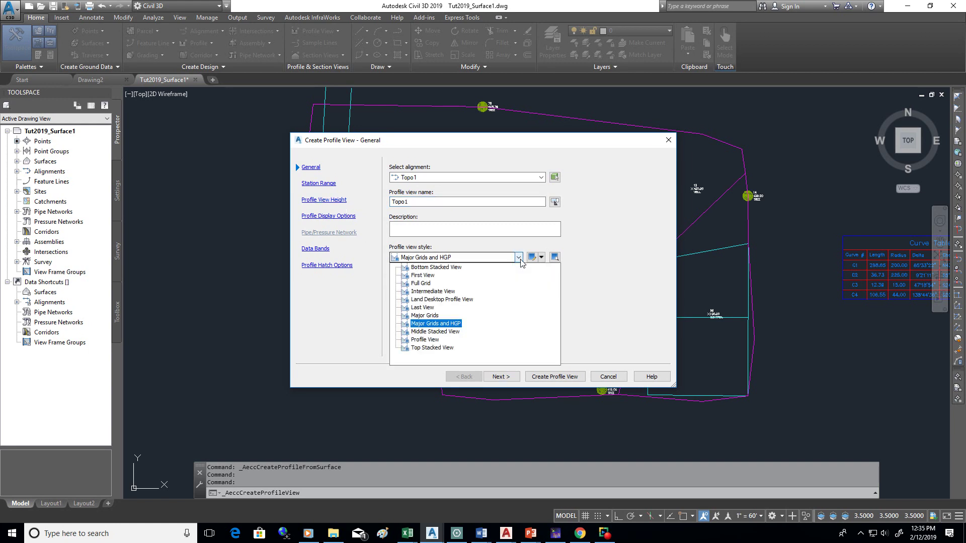
{"action": "left_click", "coordinate": [442, 300]}
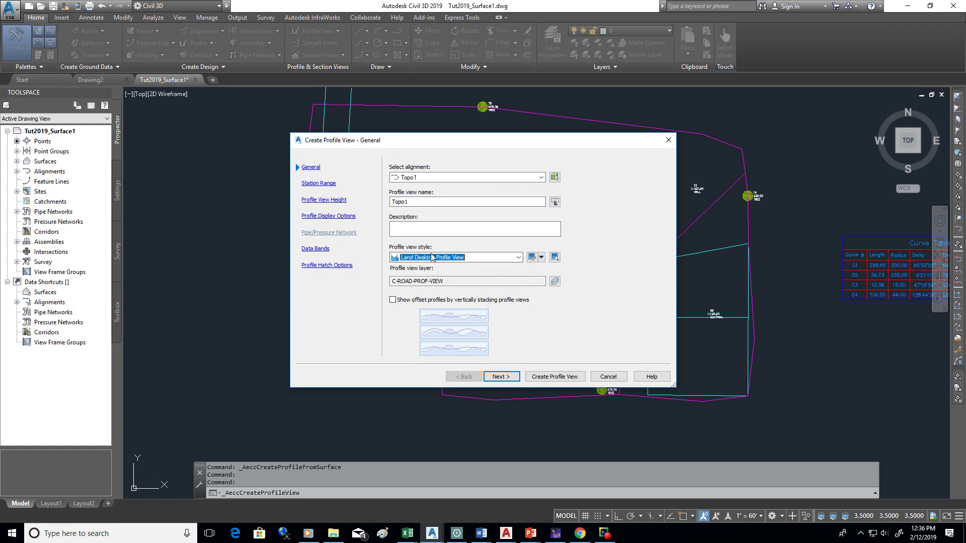
Advance to Station Range, keeping the Automatic range -0+25.00' to 8+80.37'.
{"action": "left_click", "coordinate": [498, 381]}
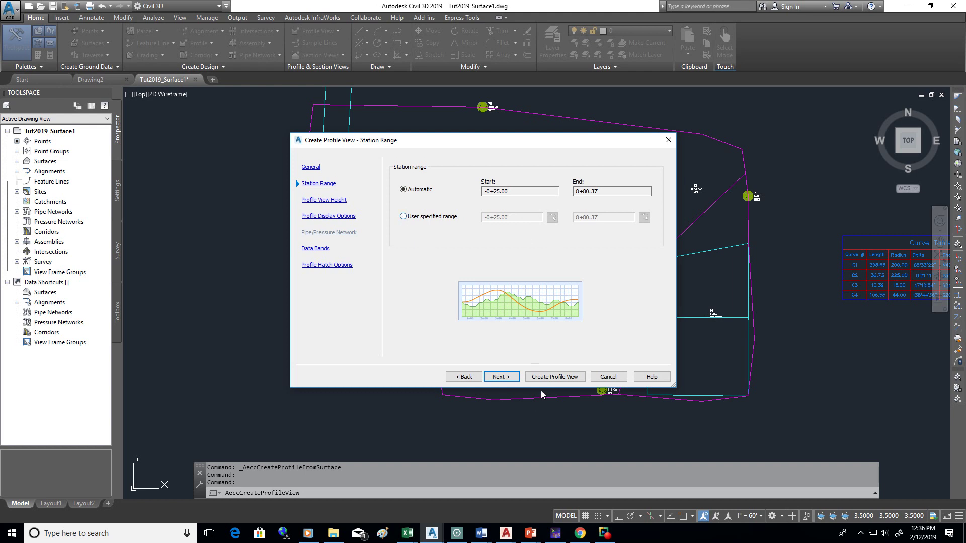
Make the view height user specified, 370.00' to 442.00', with split profile view turned off.
{"action": "left_click", "coordinate": [500, 378]}
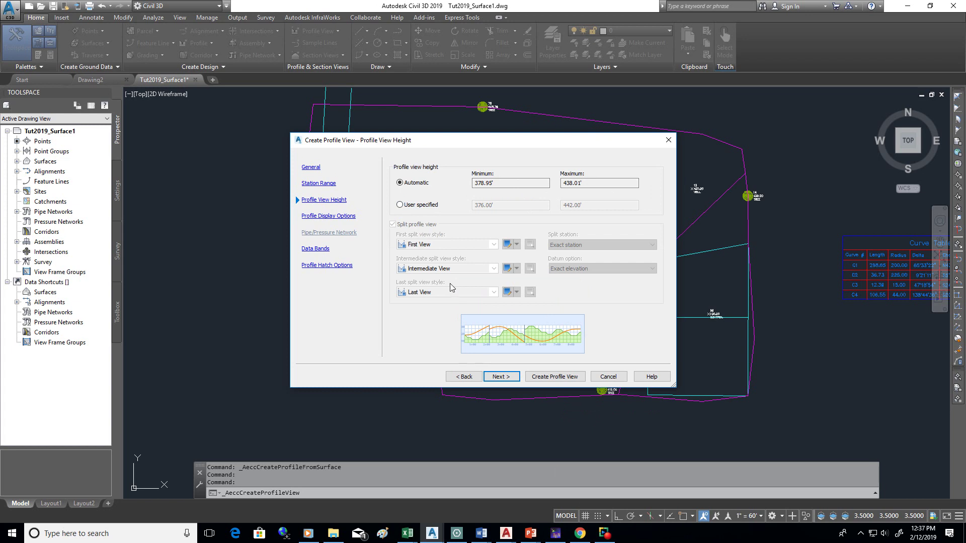
{"action": "left_click", "coordinate": [400, 205]}
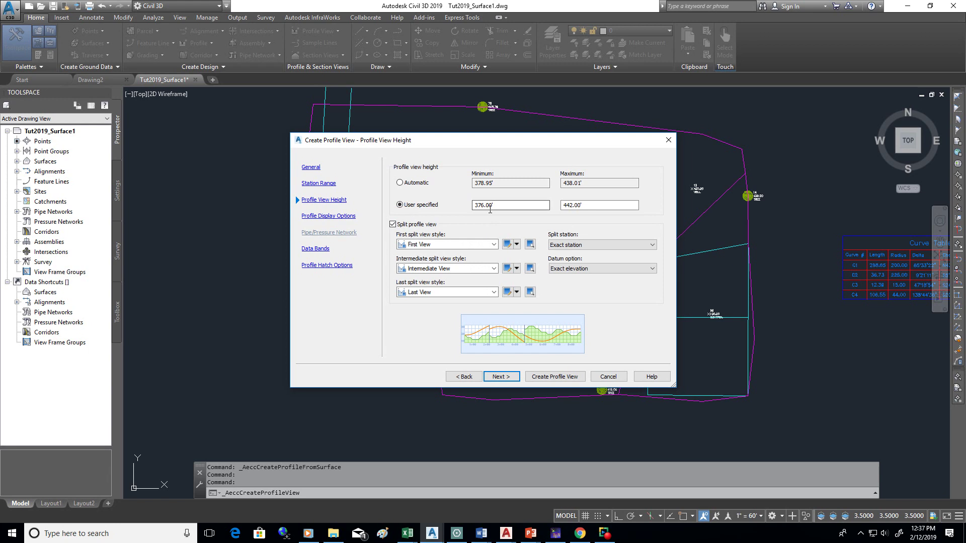
{"action": "left_click_drag", "start_coordinate": [498, 206], "coordinate": [466, 208]}
{"action": "type", "text": "370"}
{"action": "left_click", "coordinate": [393, 226]}
{"action": "left_click", "coordinate": [393, 225]}
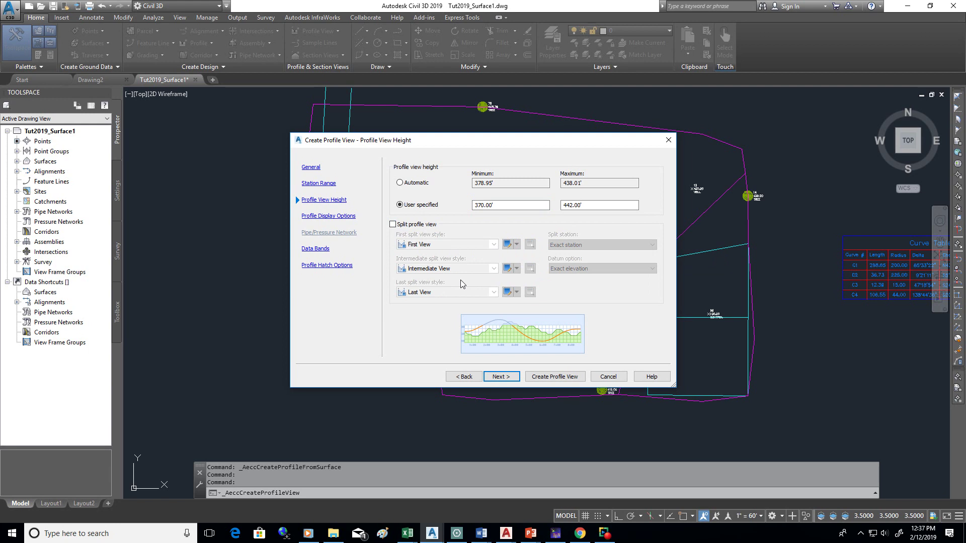
Skip past the display options and select the Stations Only band set on the Data Bands page.
{"action": "left_click", "coordinate": [504, 377]}
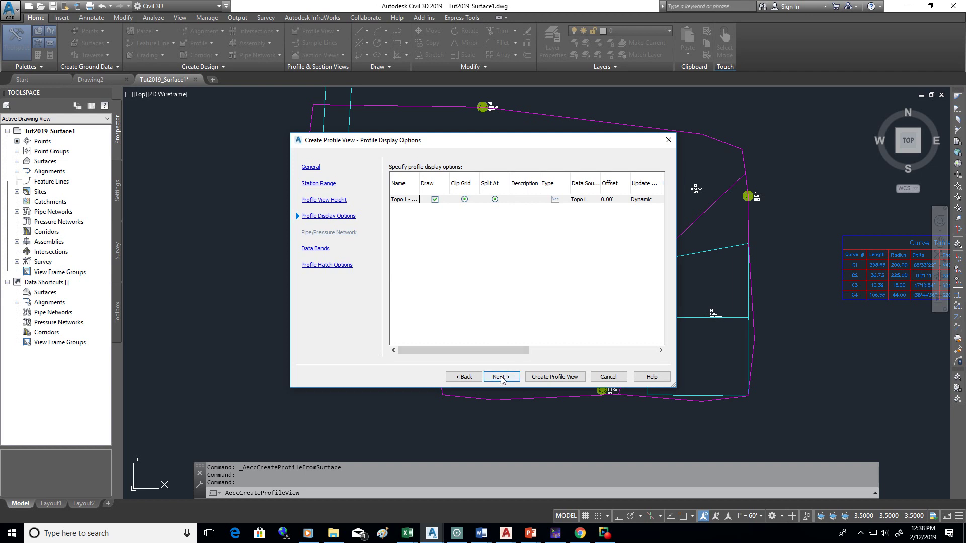
{"action": "left_click", "coordinate": [501, 378]}
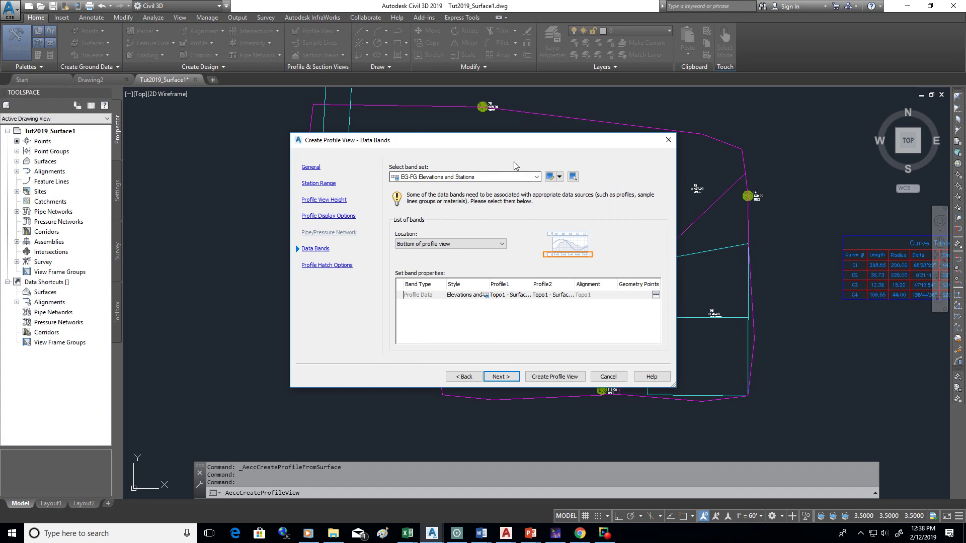
{"action": "left_click", "coordinate": [537, 178]}
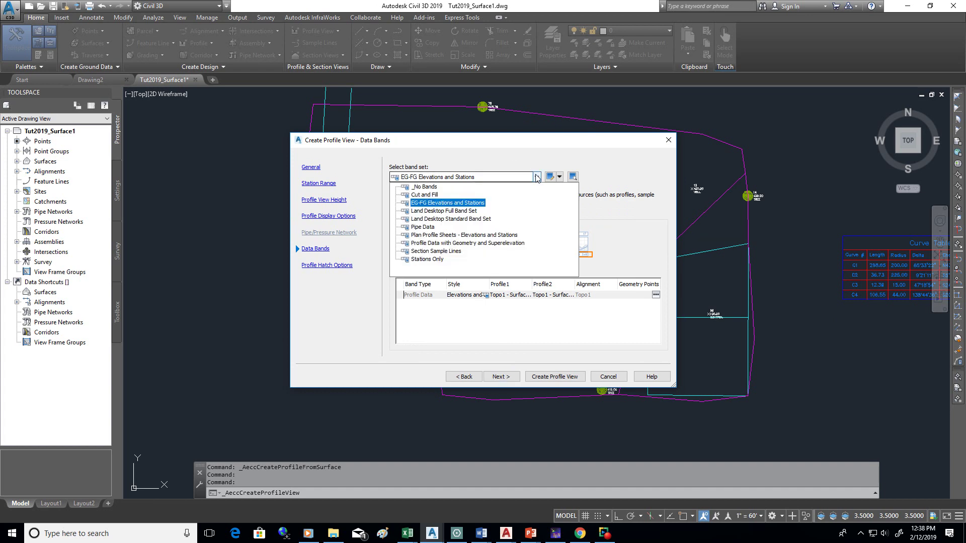
{"action": "left_click", "coordinate": [436, 259]}
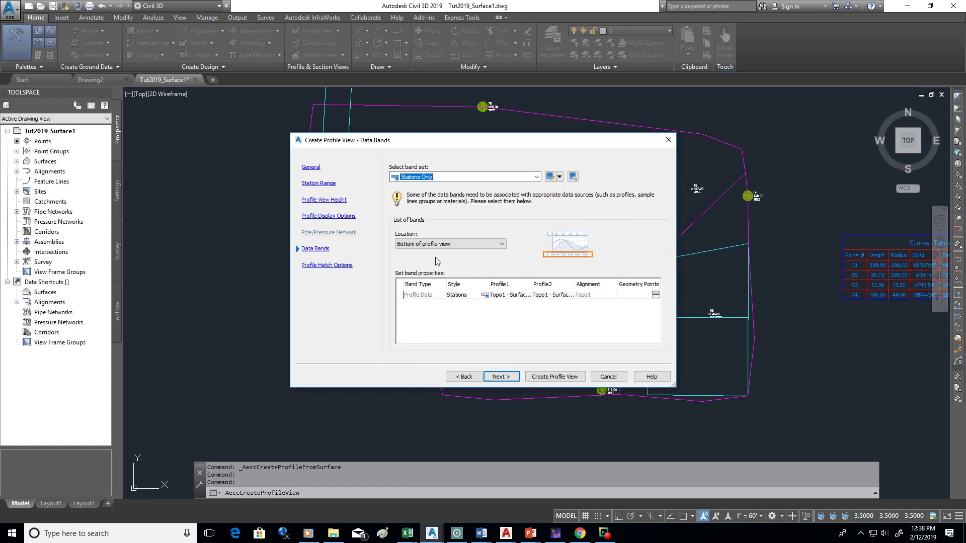
{"action": "left_click", "coordinate": [537, 177]}
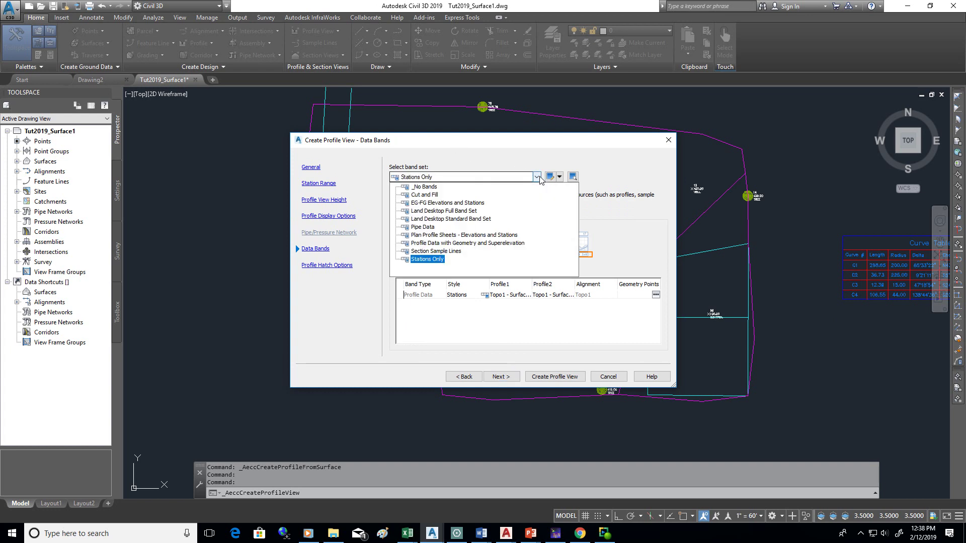
{"action": "left_click", "coordinate": [426, 260]}
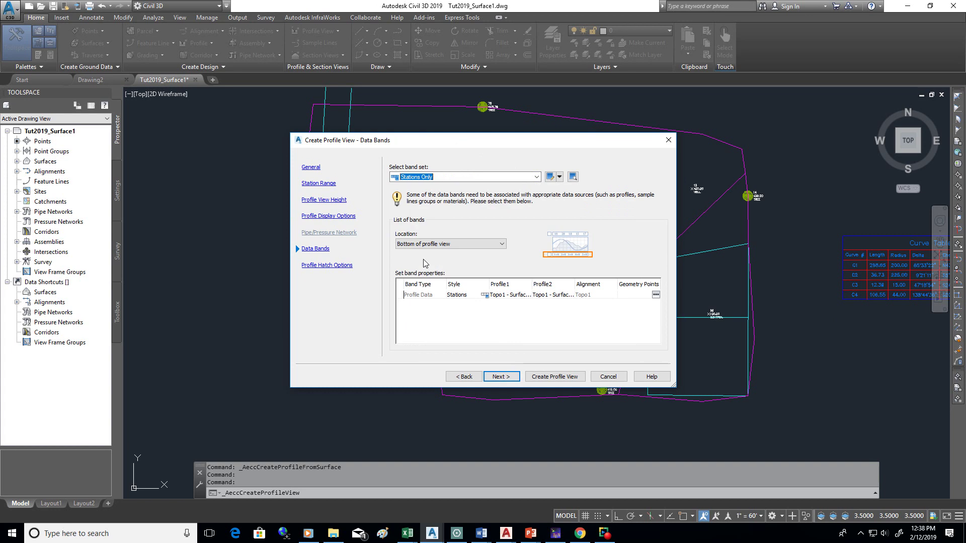
{"action": "left_click", "coordinate": [537, 177]}
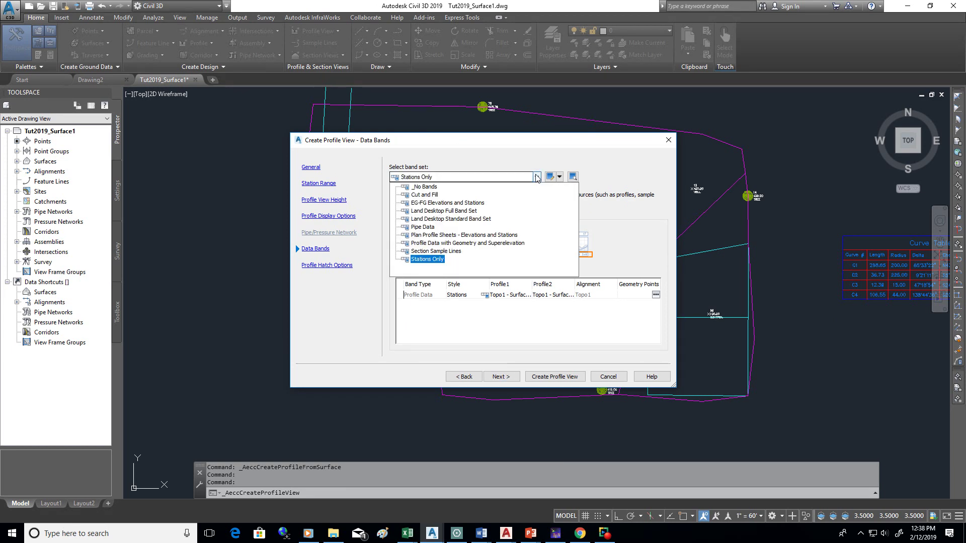
{"action": "left_click", "coordinate": [433, 260]}
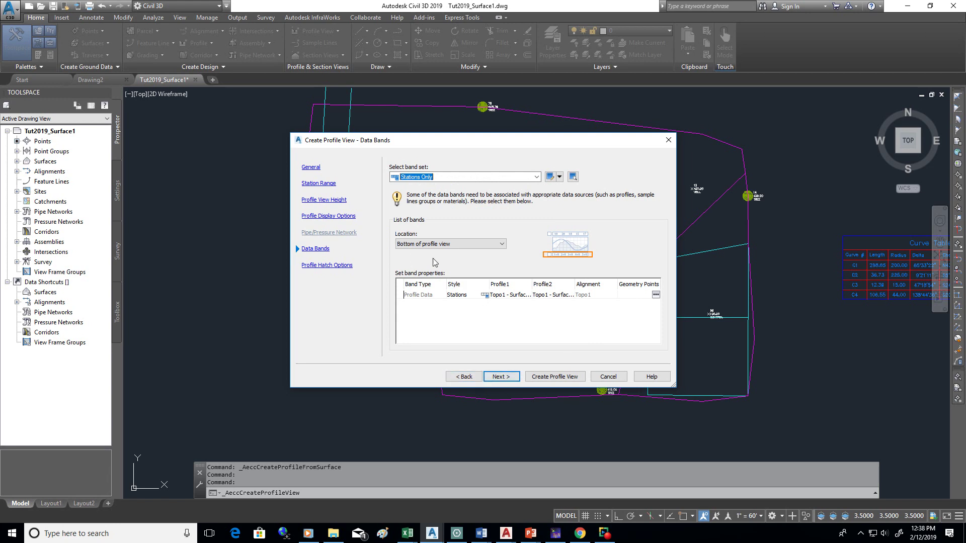
Create the profile view, then transparently pan ('P) to empty space beside the site for its origin.
{"action": "left_click", "coordinate": [503, 378]}
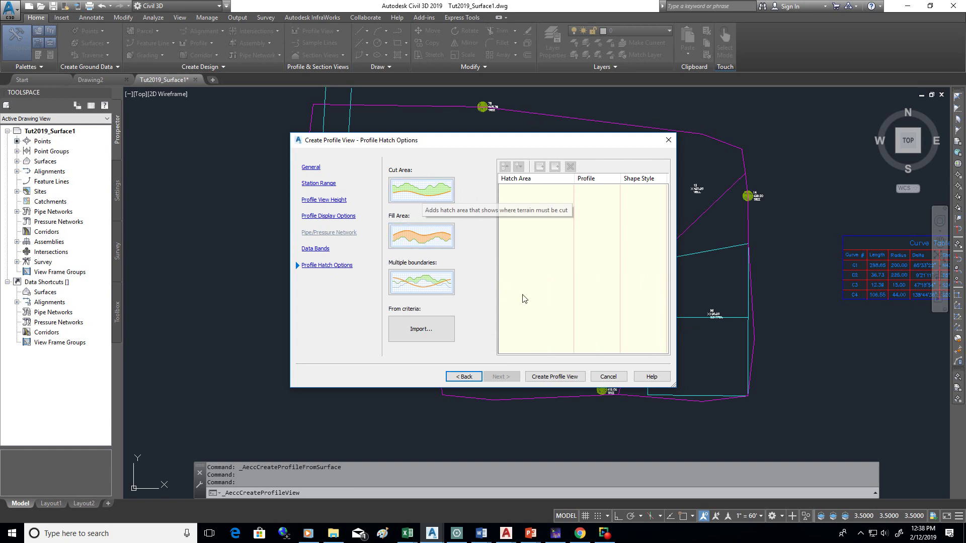
{"action": "left_click", "coordinate": [554, 377]}
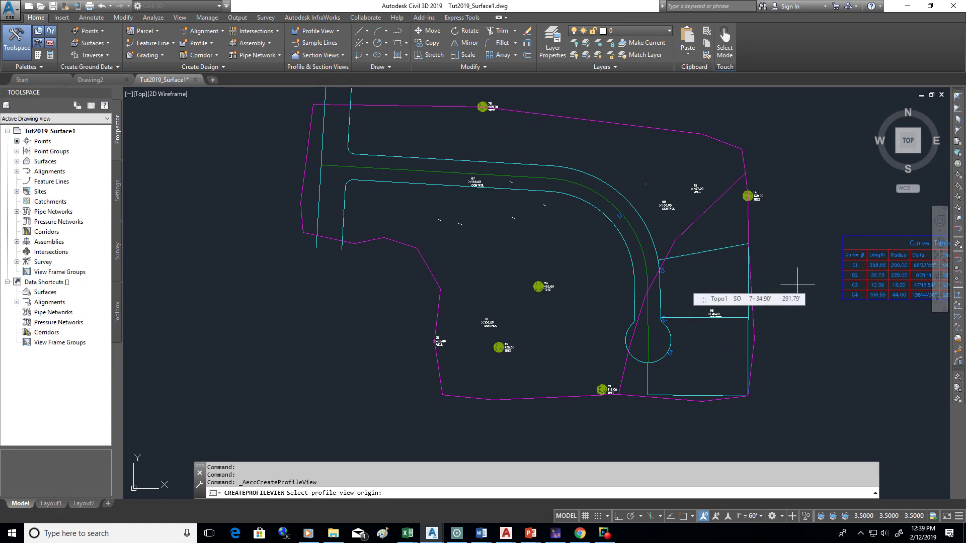
{"action": "type", "text": "'p"}
{"action": "key", "text": "Return"}
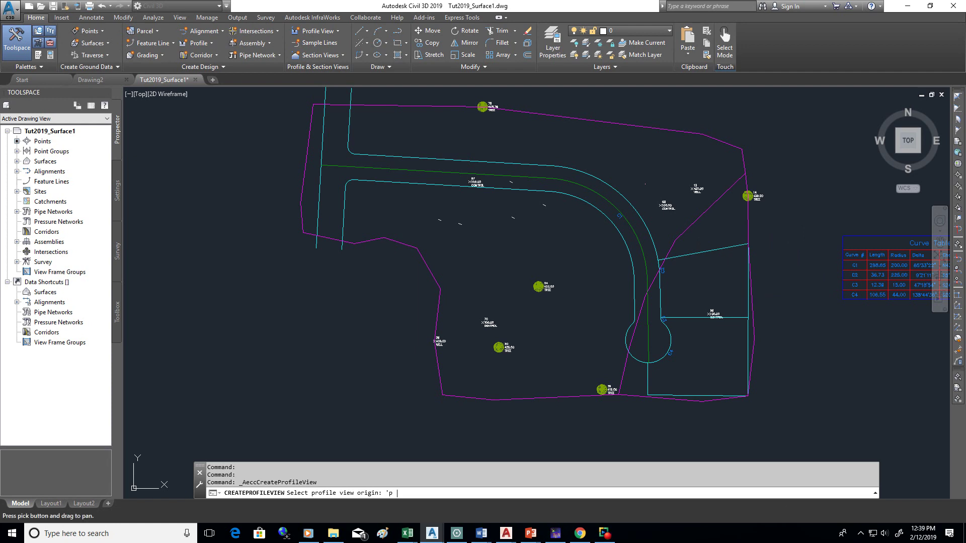
{"action": "left_click_drag", "start_coordinate": [617, 373], "coordinate": [664, 133]}
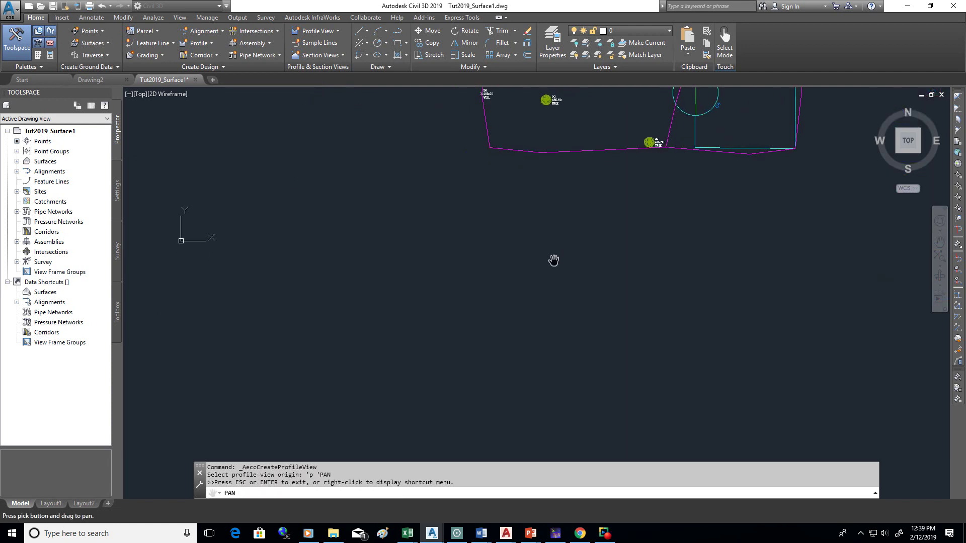
{"action": "left_click_drag", "start_coordinate": [554, 261], "coordinate": [626, 205]}
{"action": "right_click", "coordinate": [477, 242]}
{"action": "left_click", "coordinate": [513, 251]}
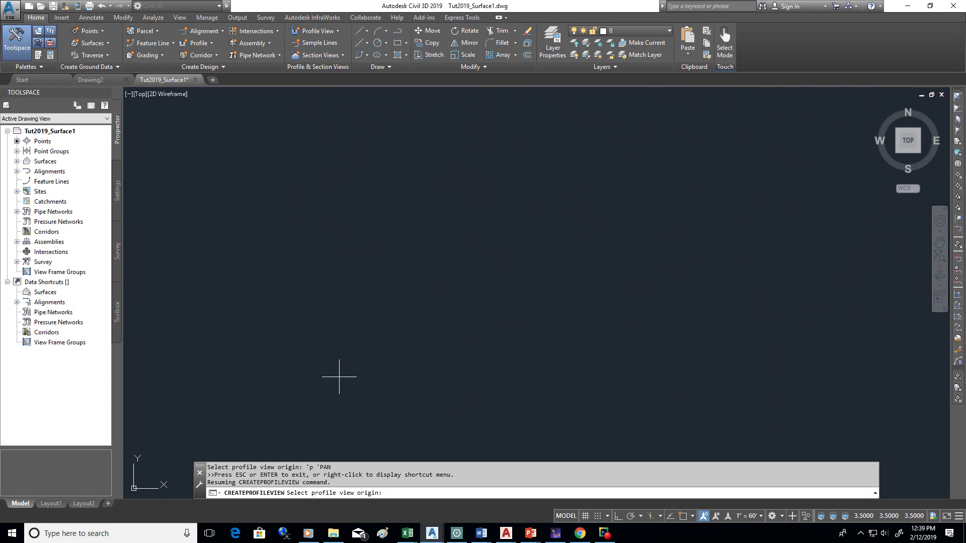
Place the Topo1 profile view origin in empty space below the site, then pan over the new grid.
{"action": "left_click", "coordinate": [294, 358]}
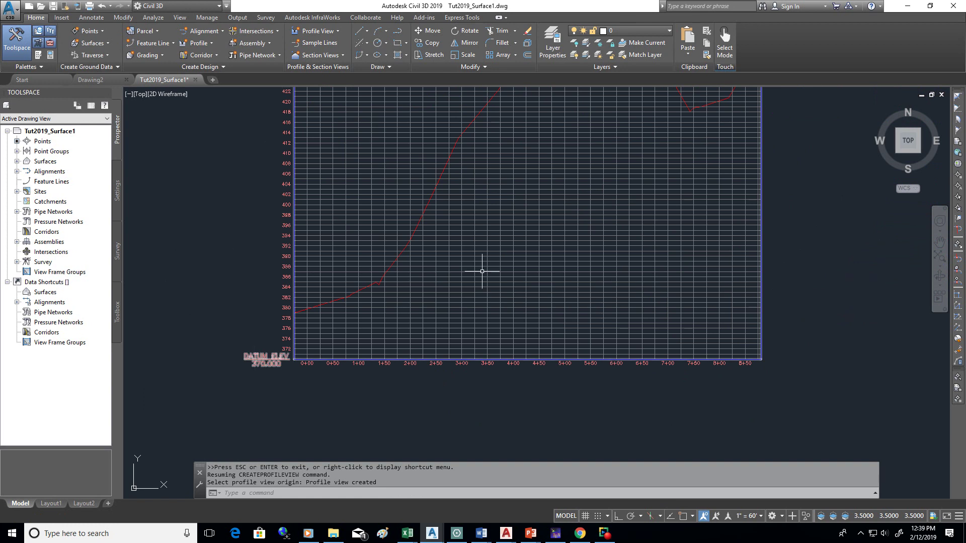
{"action": "type", "text": "p"}
{"action": "key", "text": "Return"}
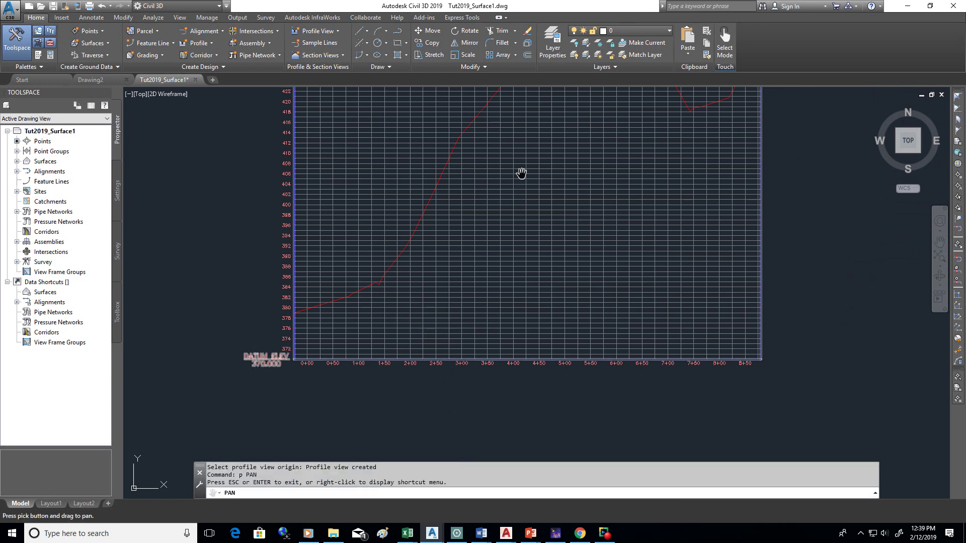
{"action": "left_click_drag", "start_coordinate": [522, 173], "coordinate": [524, 393]}
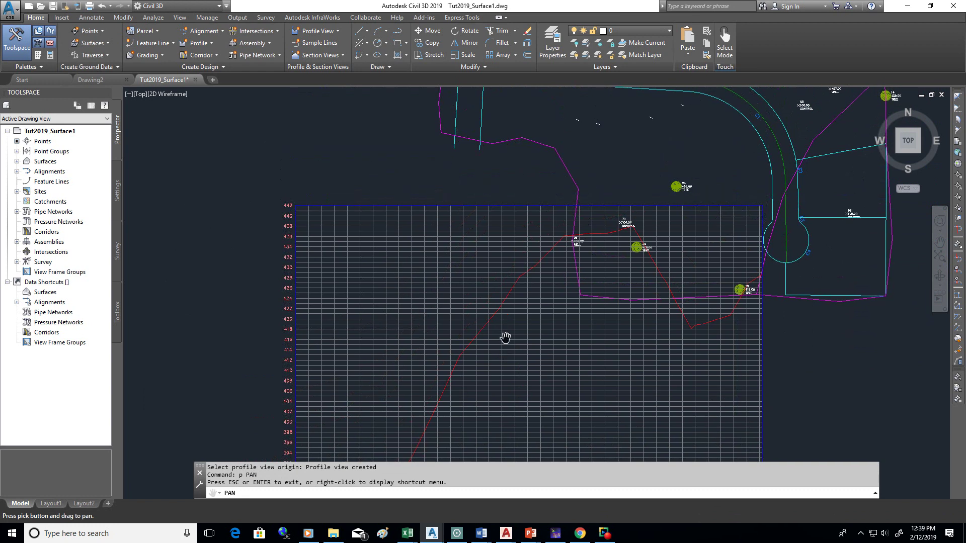
{"action": "mouse_move", "coordinate": [503, 339]}
{"action": "left_mouse_down"}
{"action": "mouse_move", "coordinate": [608, 229]}
{"action": "mouse_move", "coordinate": [584, 207]}
{"action": "mouse_move", "coordinate": [544, 207]}
{"action": "mouse_move", "coordinate": [497, 246]}
{"action": "left_mouse_up"}
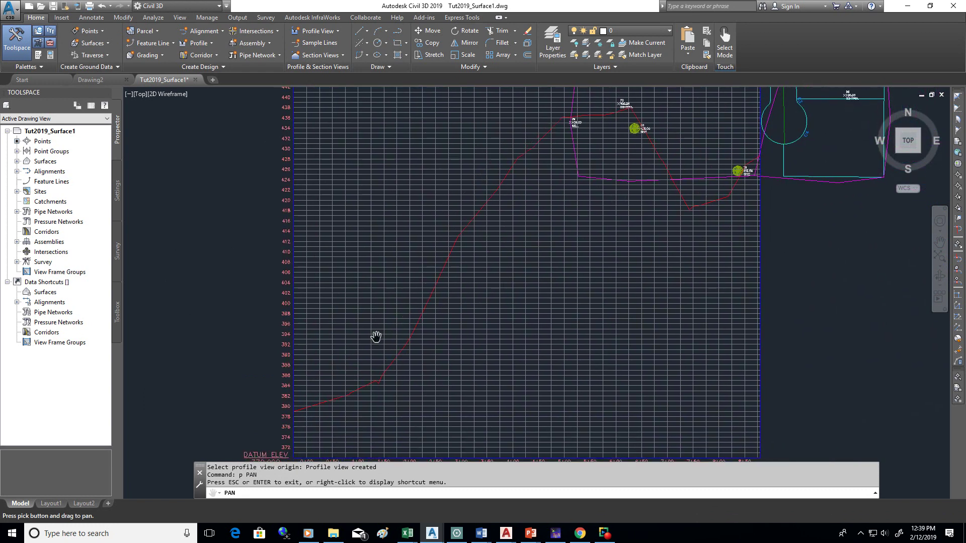
{"action": "mouse_move", "coordinate": [376, 337]}
{"action": "left_mouse_down"}
{"action": "mouse_move", "coordinate": [394, 252]}
{"action": "mouse_move", "coordinate": [417, 326]}
{"action": "mouse_move", "coordinate": [420, 412]}
{"action": "mouse_move", "coordinate": [459, 304]}
{"action": "mouse_move", "coordinate": [372, 357]}
{"action": "left_mouse_up"}
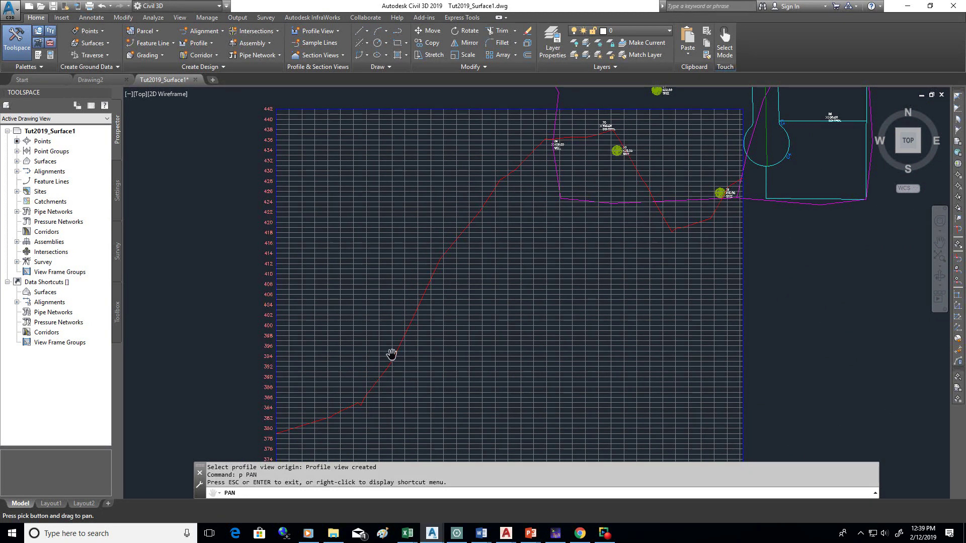
Close the Profile View Style dialog without changes and clear the profile view selection.
{"action": "left_click", "coordinate": [604, 534]}
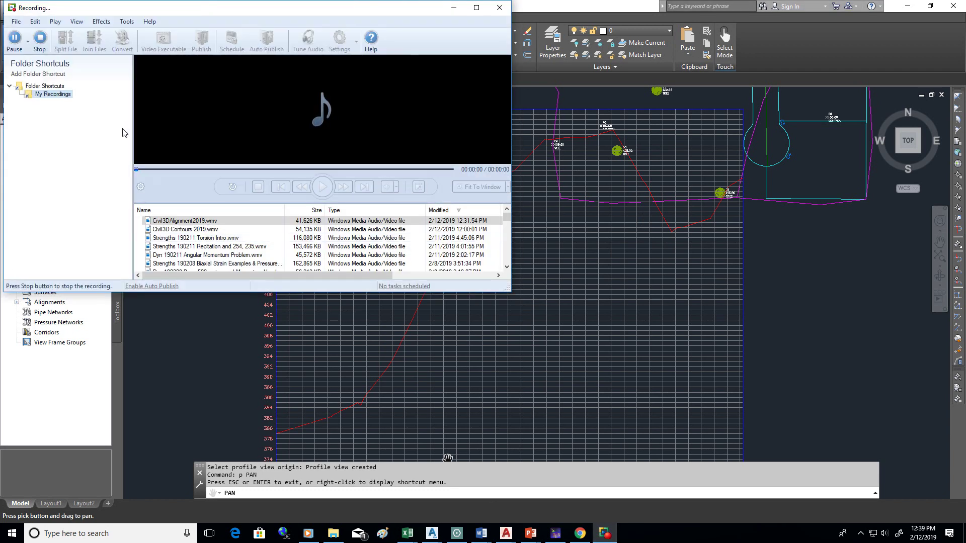
{"action": "left_click", "coordinate": [14, 40]}
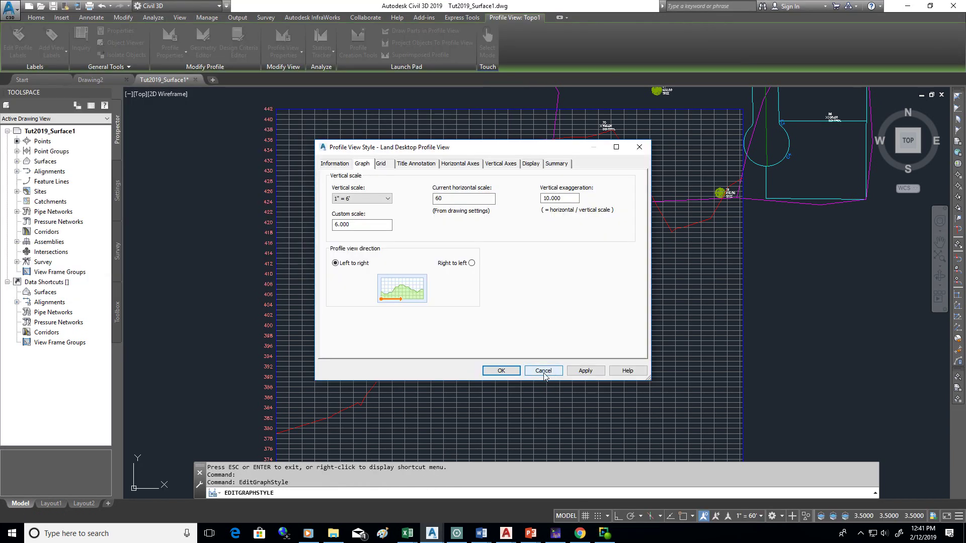
{"action": "left_click", "coordinate": [544, 371]}
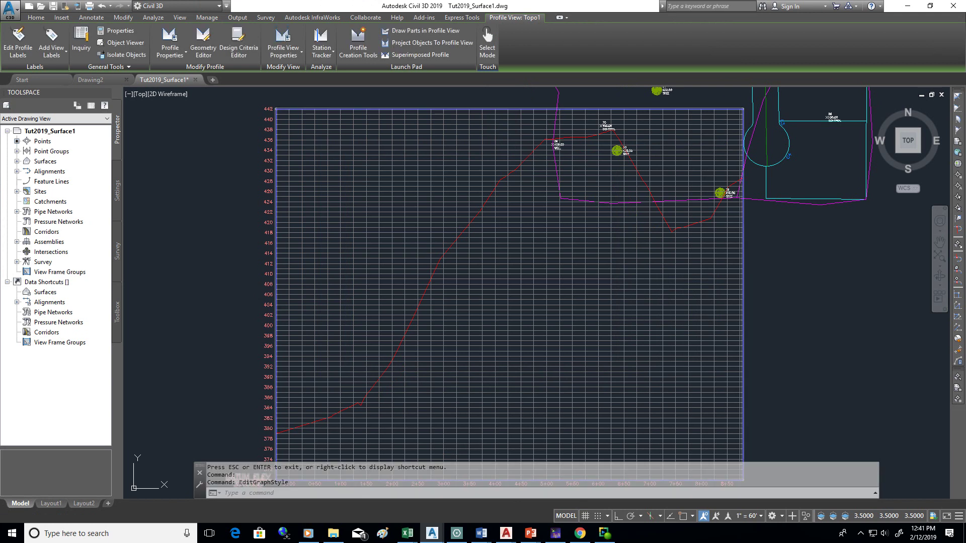
{"action": "key", "text": "Escape"}
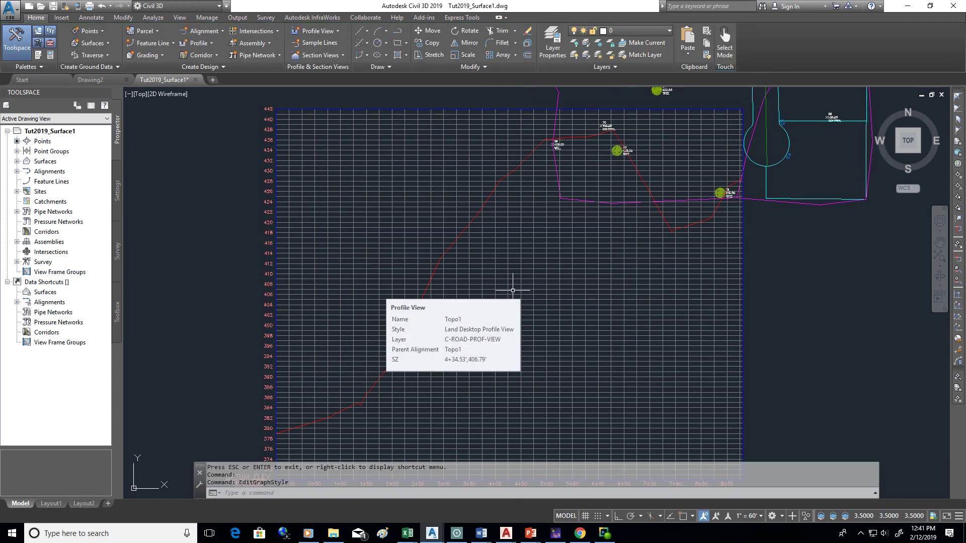
Zoom out to 0.2x and review the Topo1 Profile View Properties, cancelling without changes.
{"action": "type", "text": "z"}
{"action": "key", "text": "Return"}
{"action": "type", "text": "."}
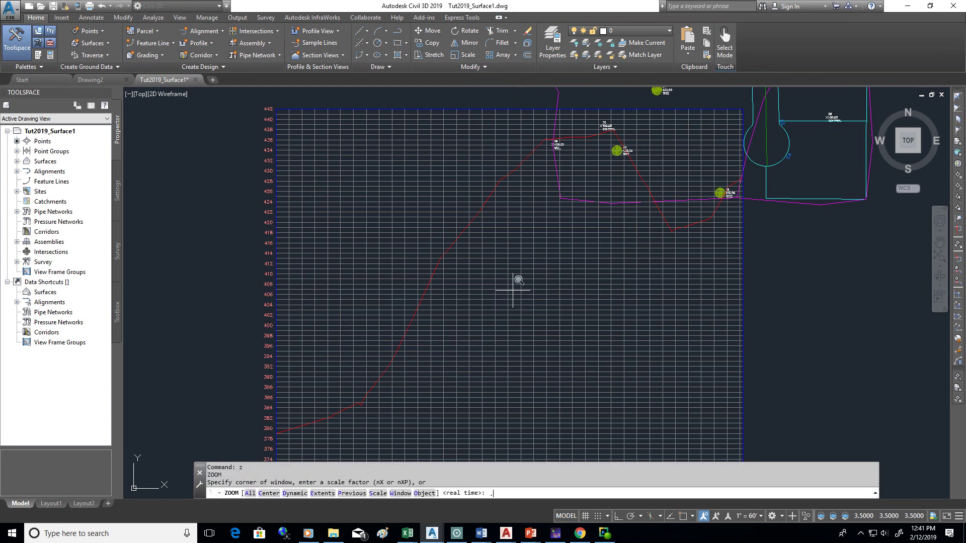
{"action": "type", "text": "2x"}
{"action": "key", "text": "Return"}
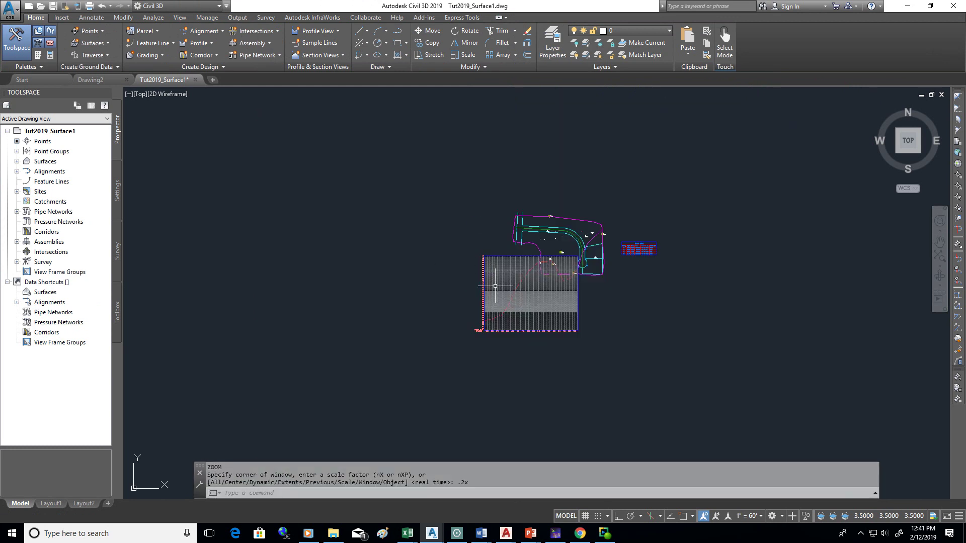
{"action": "left_click", "coordinate": [542, 308]}
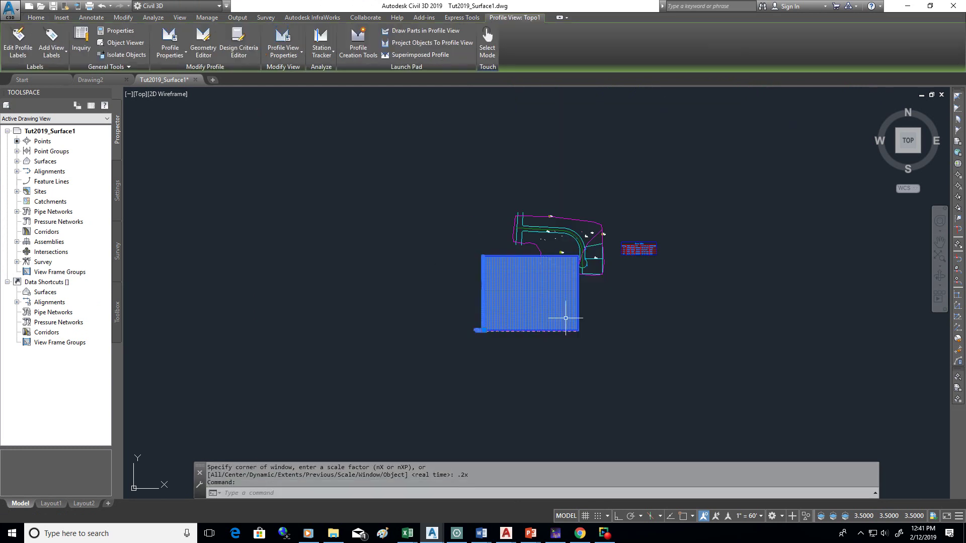
{"action": "right_click", "coordinate": [530, 300]}
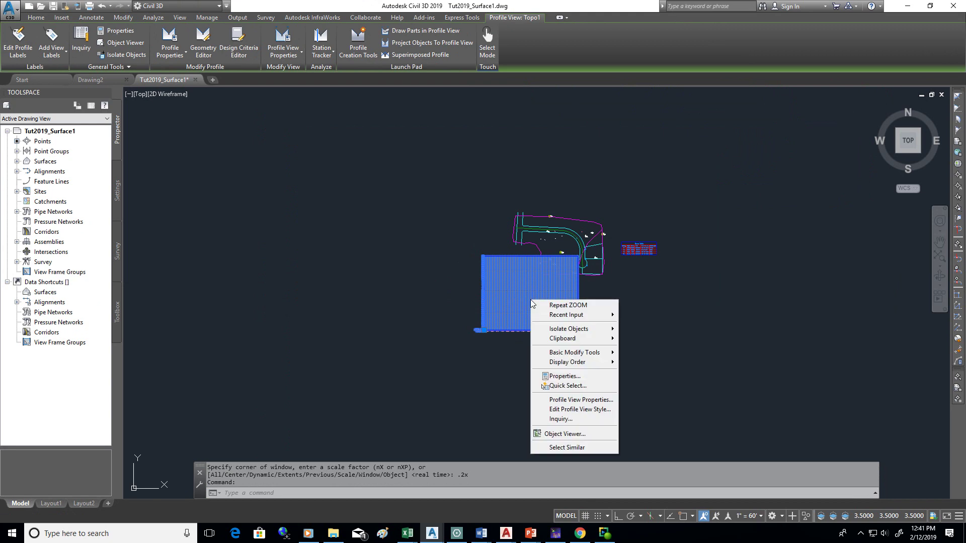
{"action": "left_click", "coordinate": [584, 401]}
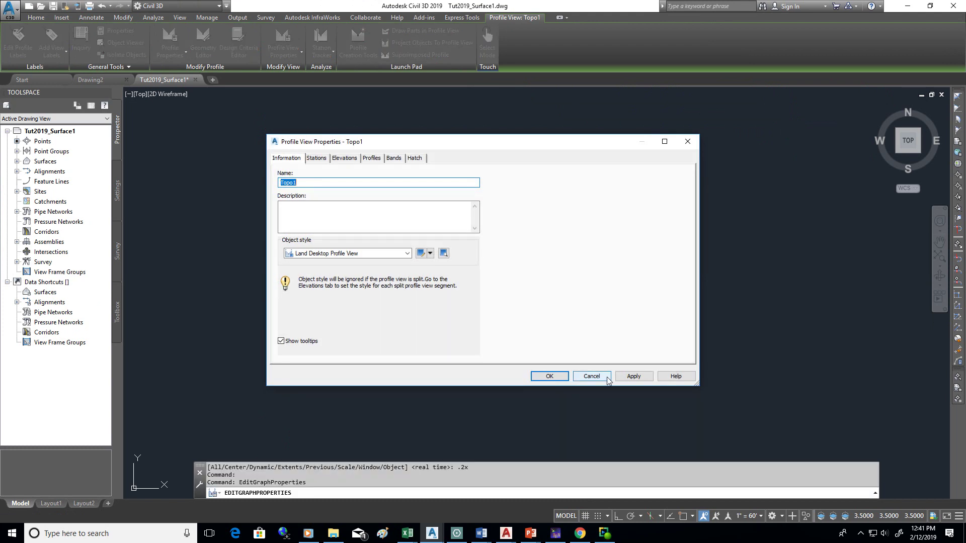
{"action": "left_click", "coordinate": [591, 376]}
{"action": "left_click", "coordinate": [556, 307]}
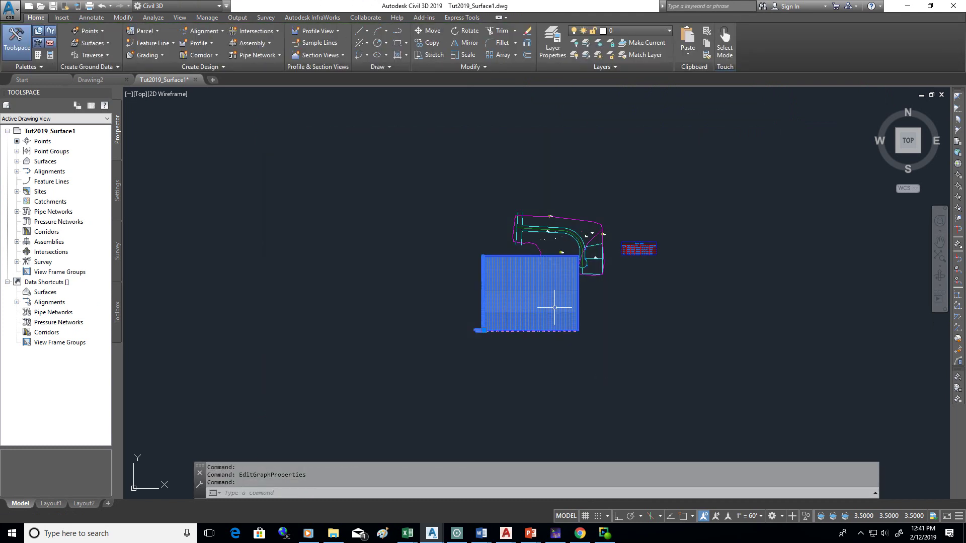
Set the Land Desktop Profile View style's vertical scale to 1"=20', apply it, and close the dialog.
{"action": "right_click", "coordinate": [555, 308]}
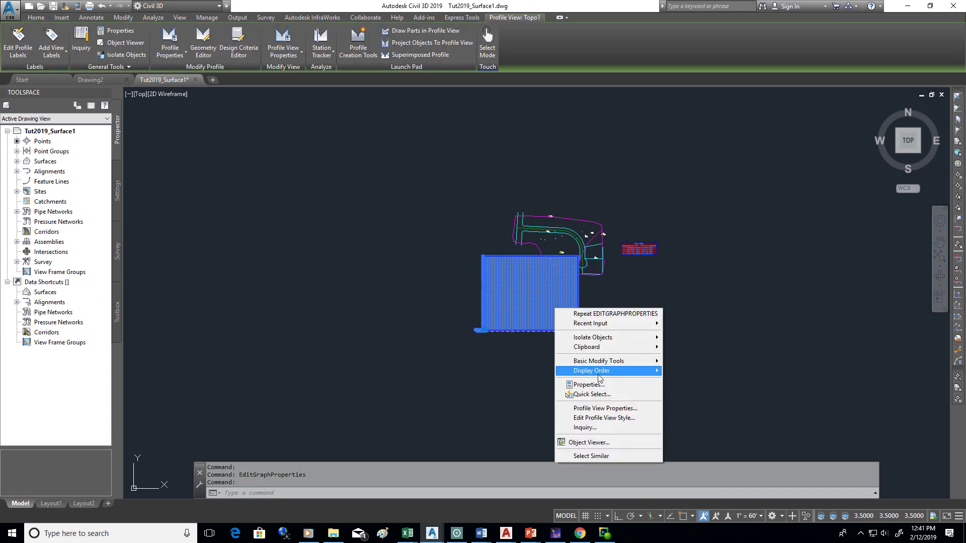
{"action": "left_click", "coordinate": [593, 419]}
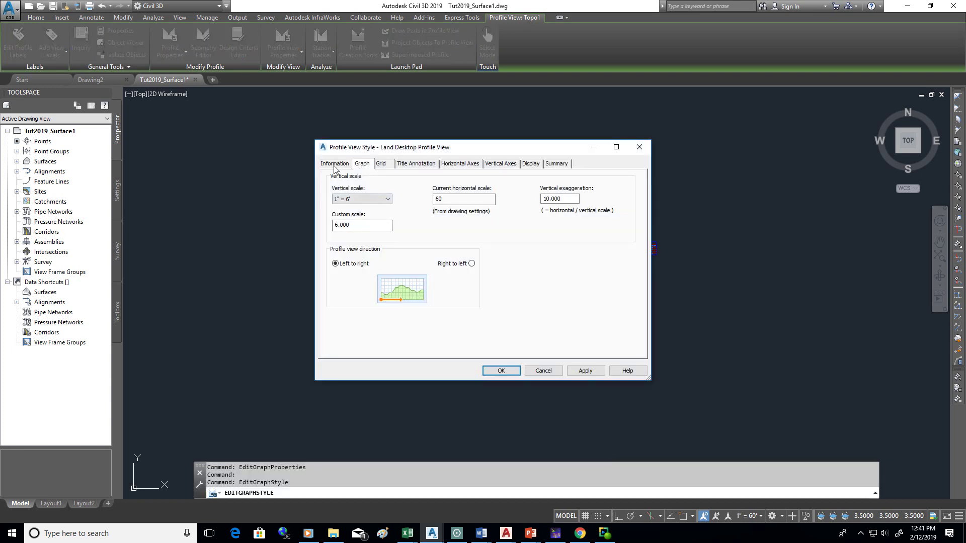
{"action": "left_click", "coordinate": [389, 199]}
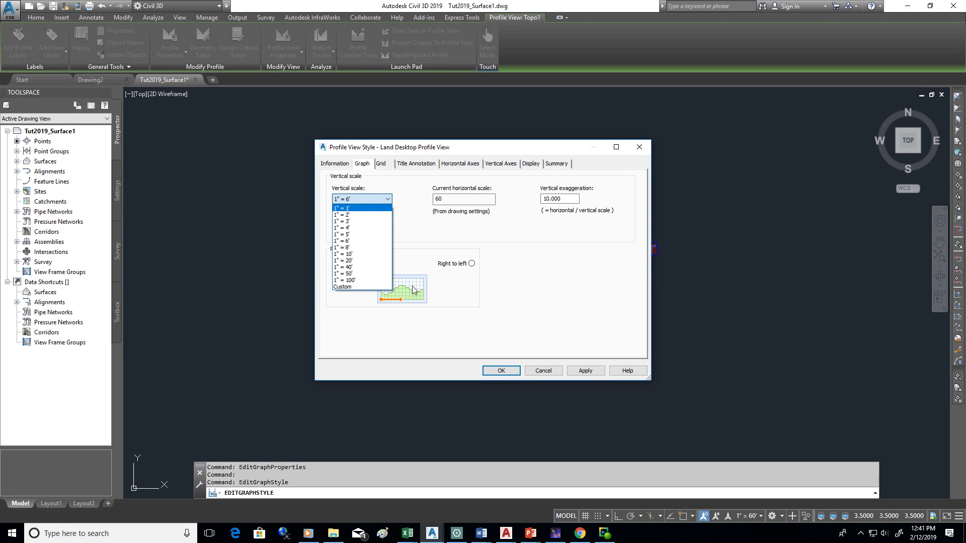
{"action": "left_click", "coordinate": [345, 262]}
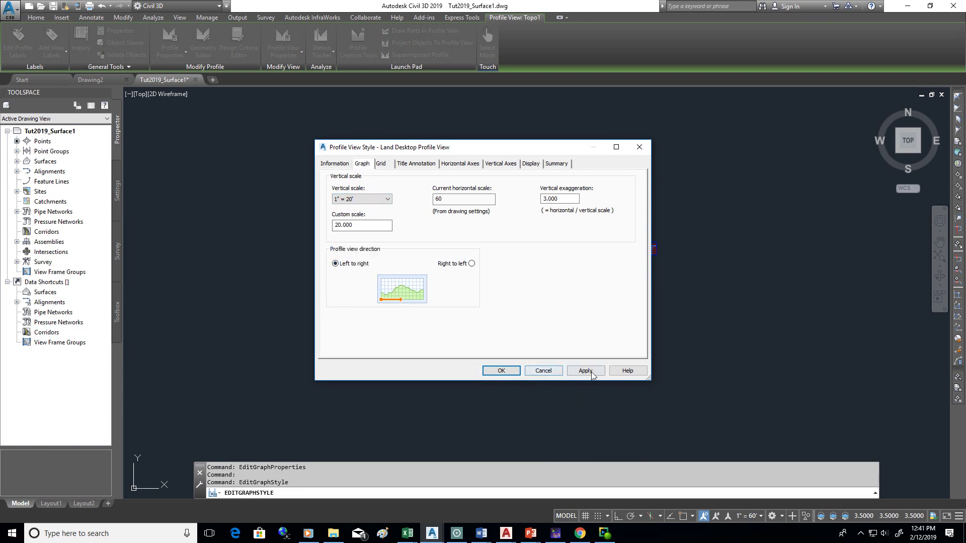
{"action": "left_click_drag", "start_coordinate": [535, 148], "coordinate": [326, 197]}
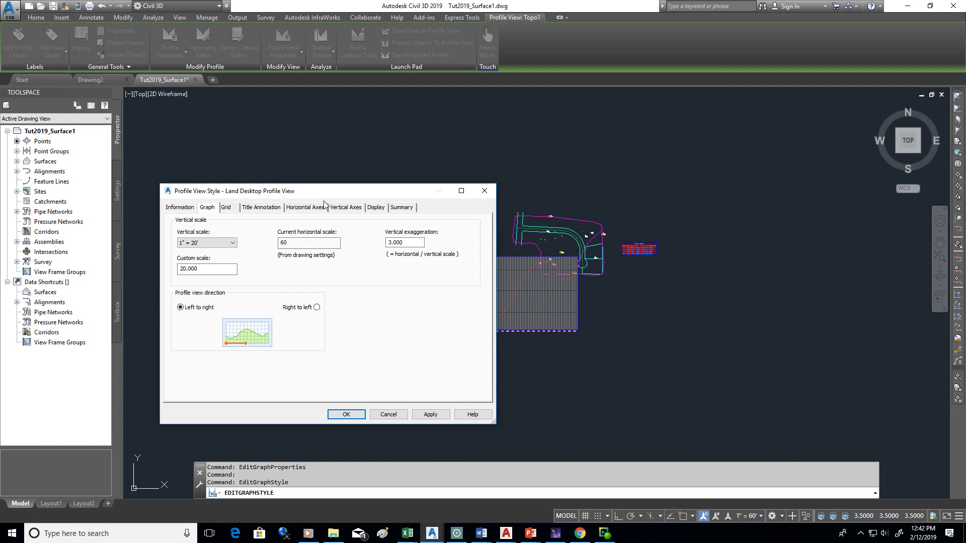
{"action": "left_click", "coordinate": [430, 414]}
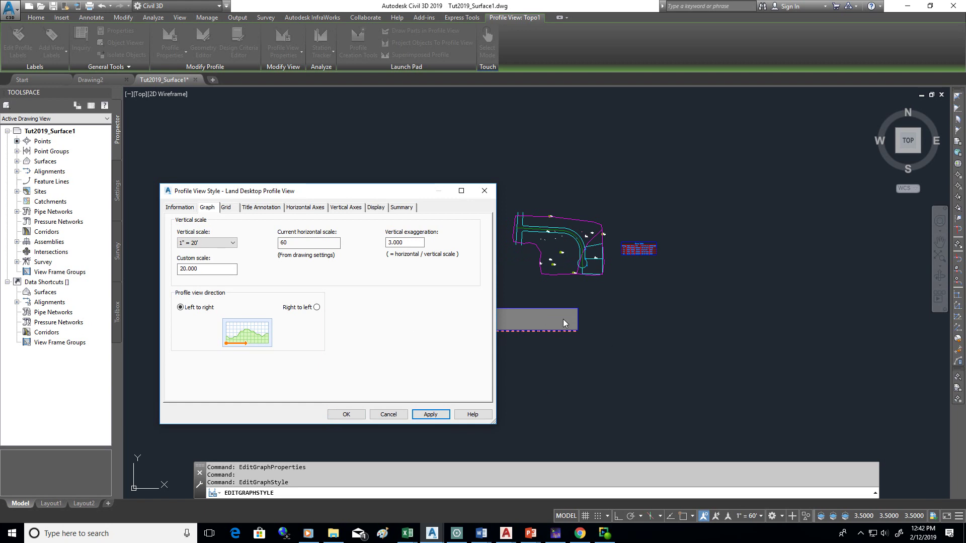
{"action": "left_click", "coordinate": [346, 415]}
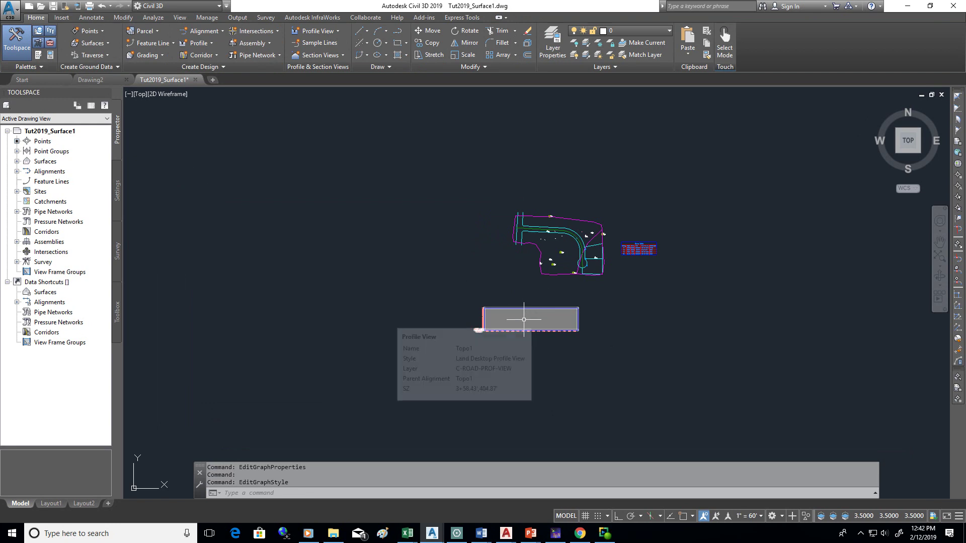
Zoom window around the Topo1 profile view grid so it fills the drawing area.
{"action": "type", "text": "z"}
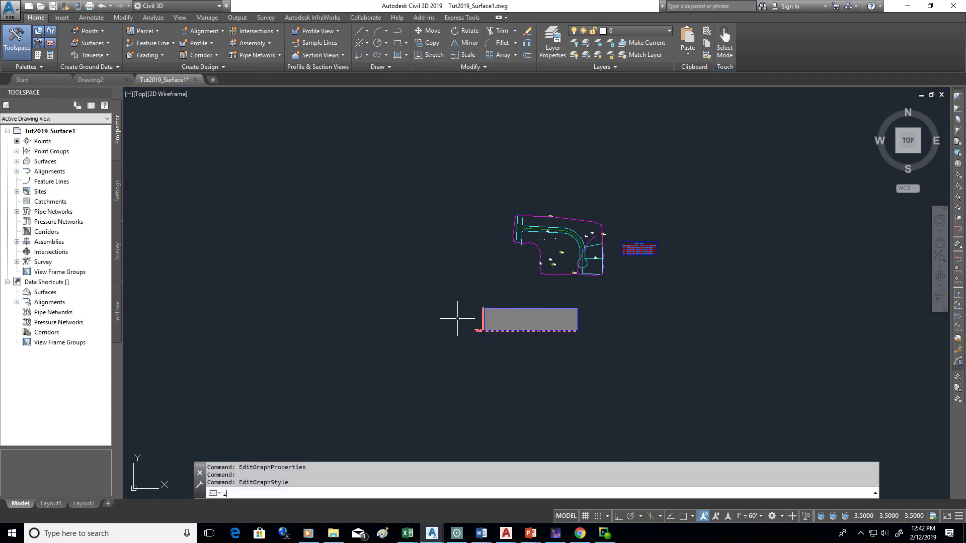
{"action": "key", "text": "Return"}
{"action": "type", "text": "w"}
{"action": "key", "text": "Return"}
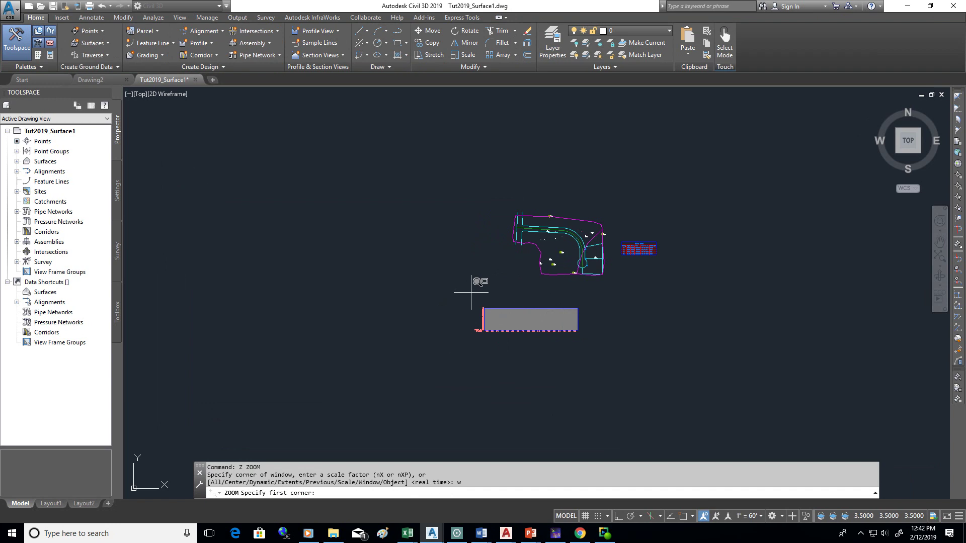
{"action": "left_click", "coordinate": [459, 298]}
{"action": "left_click", "coordinate": [589, 352]}
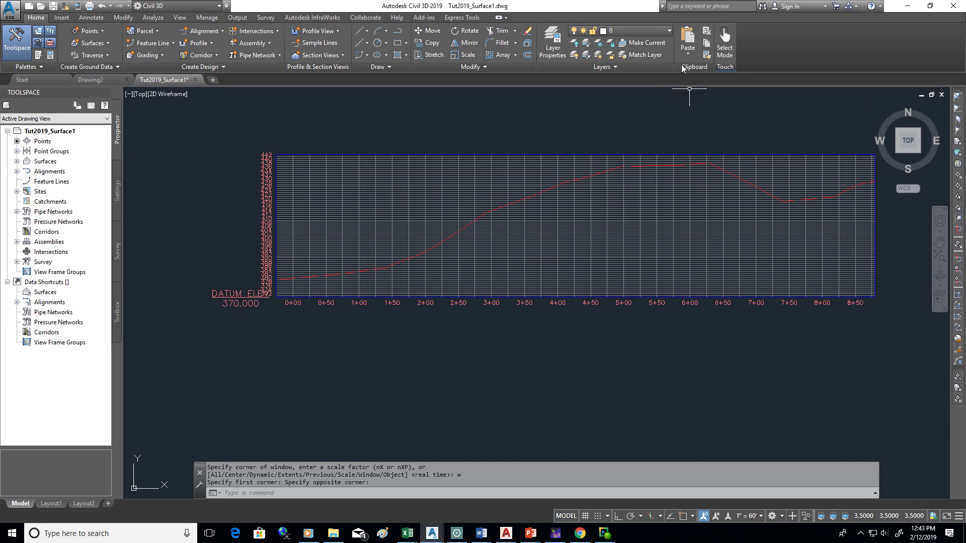
Freeze and thaw C-ROAD-PROF-VIEW, then freeze C-ROAD-PROF-TITL to hide the datum title.
{"action": "left_click", "coordinate": [670, 31]}
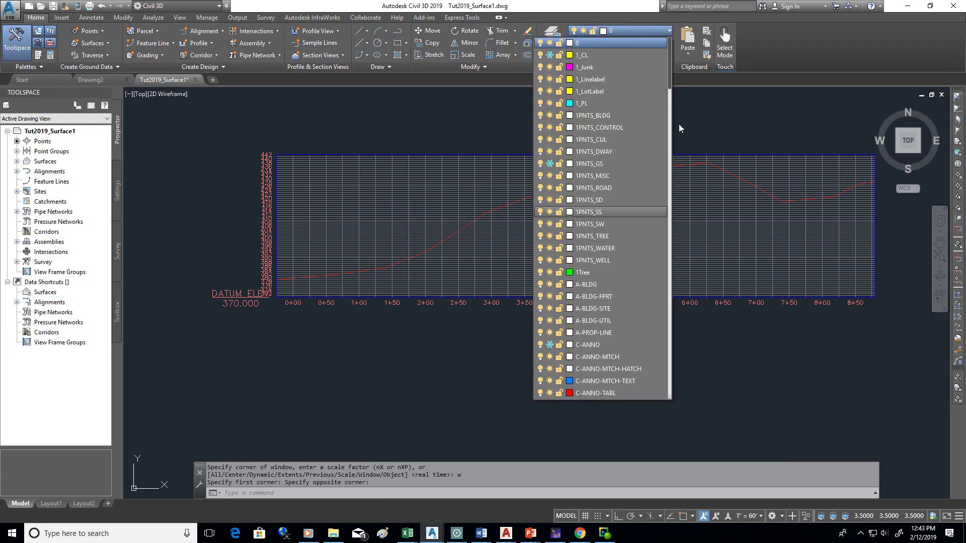
{"action": "scroll", "coordinate": [671, 110], "scroll_direction": "down", "scroll_amount": 3}
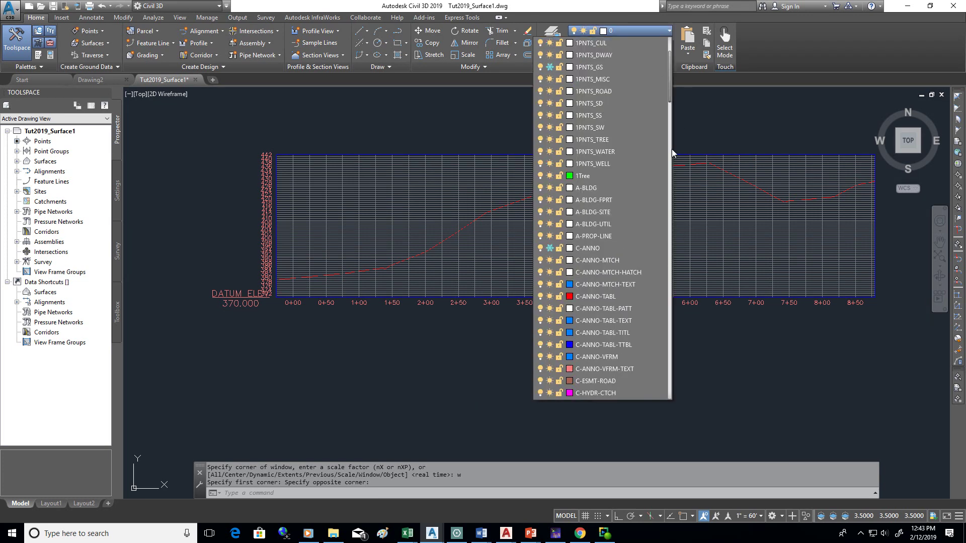
{"action": "scroll", "coordinate": [663, 287], "scroll_direction": "down", "scroll_amount": 15}
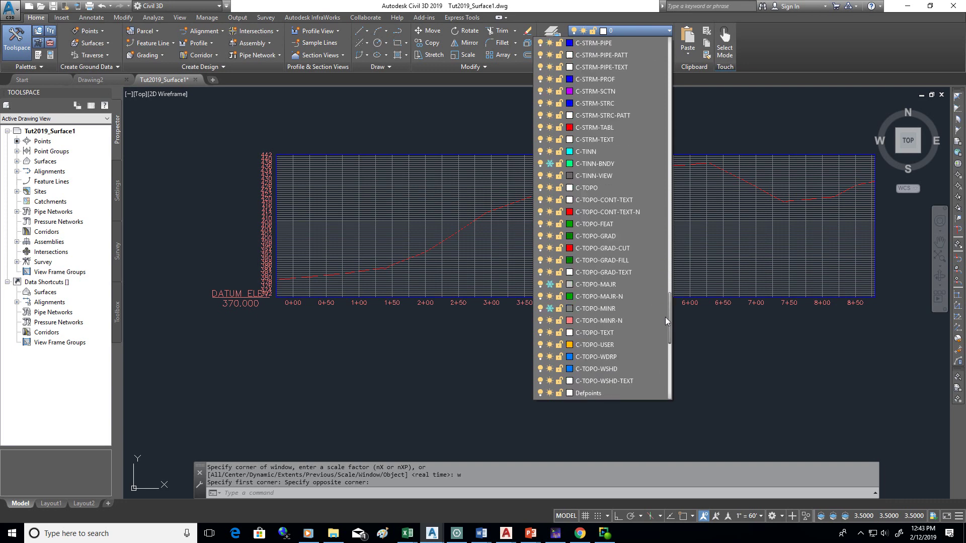
{"action": "scroll", "coordinate": [665, 317], "scroll_direction": "up", "scroll_amount": 9}
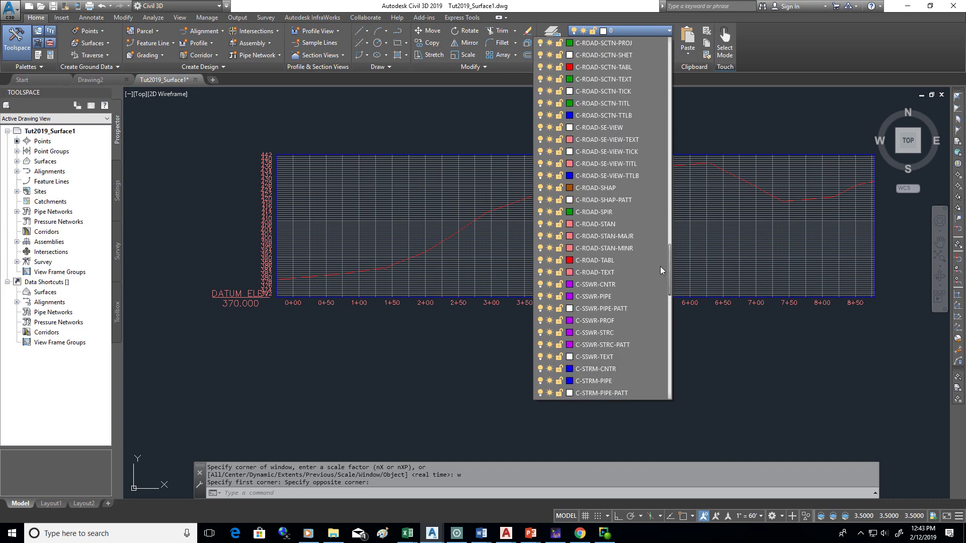
{"action": "scroll", "coordinate": [660, 261], "scroll_direction": "up", "scroll_amount": 5}
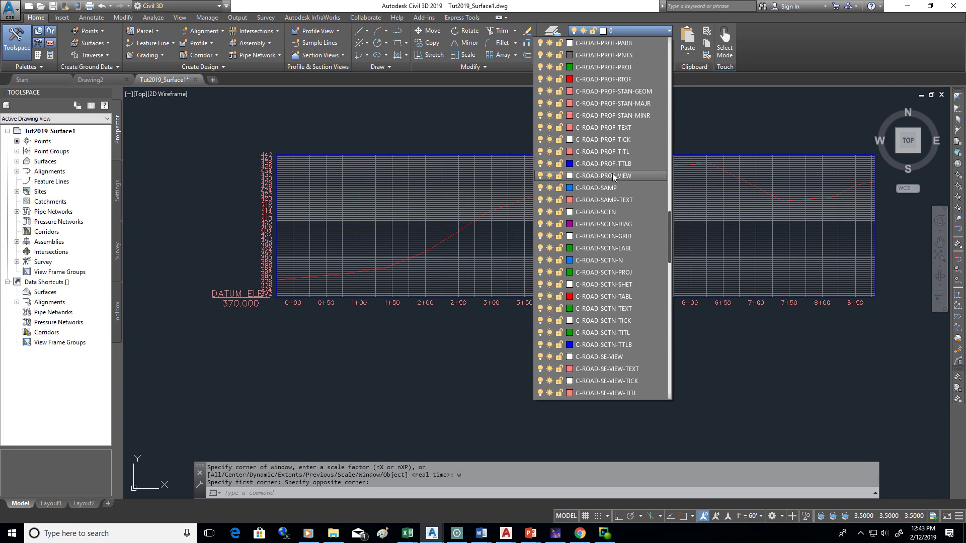
{"action": "left_click", "coordinate": [550, 175]}
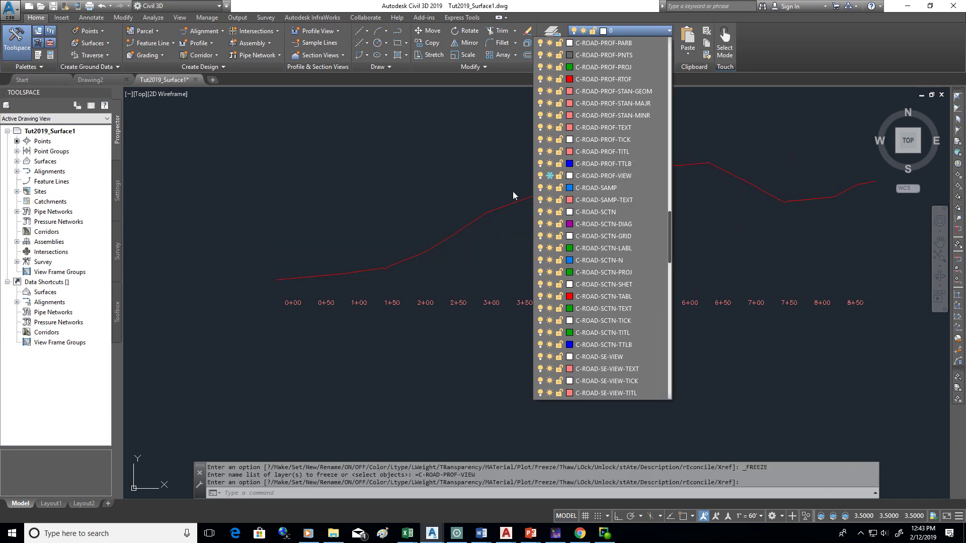
{"action": "left_click", "coordinate": [550, 176]}
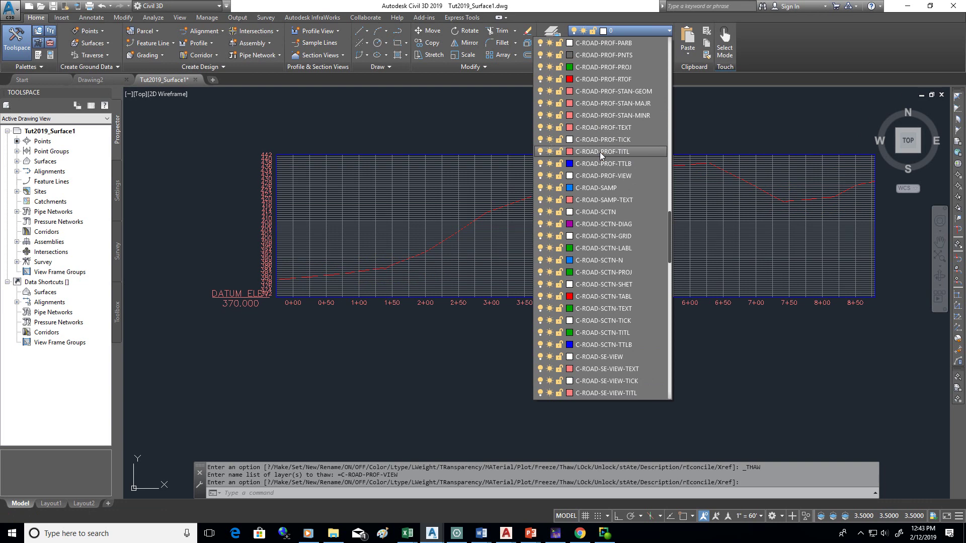
{"action": "left_click", "coordinate": [551, 152]}
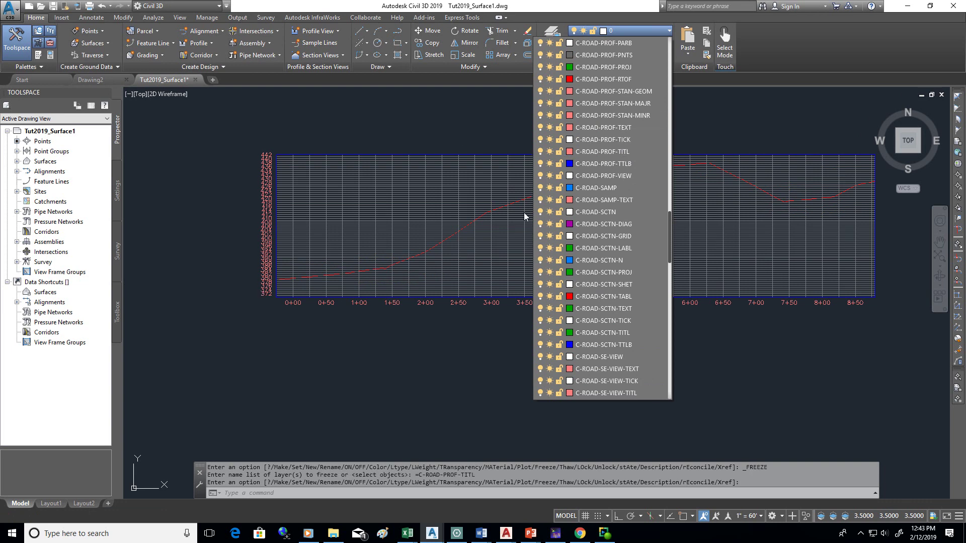
{"action": "left_click", "coordinate": [397, 387]}
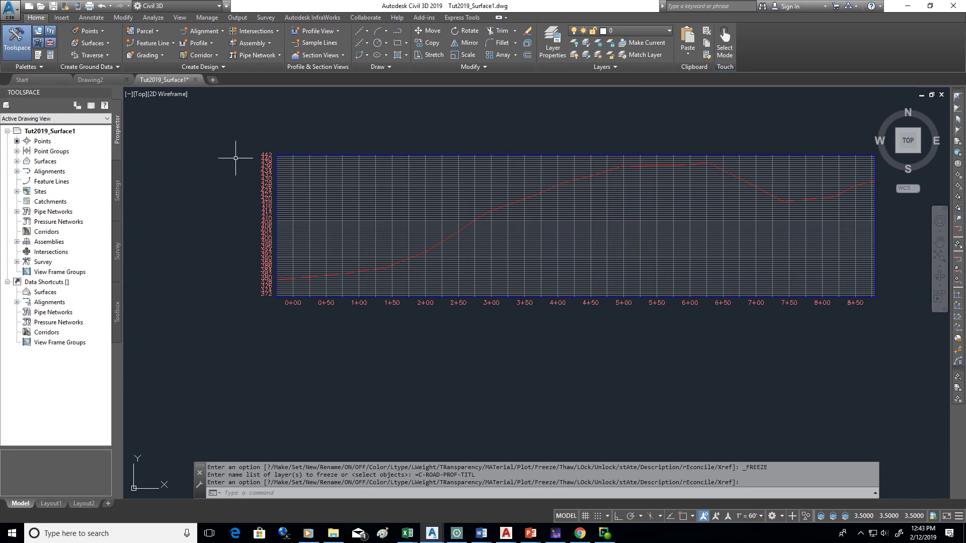
Zoom window onto the top-left elevation labels (442 down to 418) and select the profile view grid.
{"action": "type", "text": "z"}
{"action": "key", "text": "Return"}
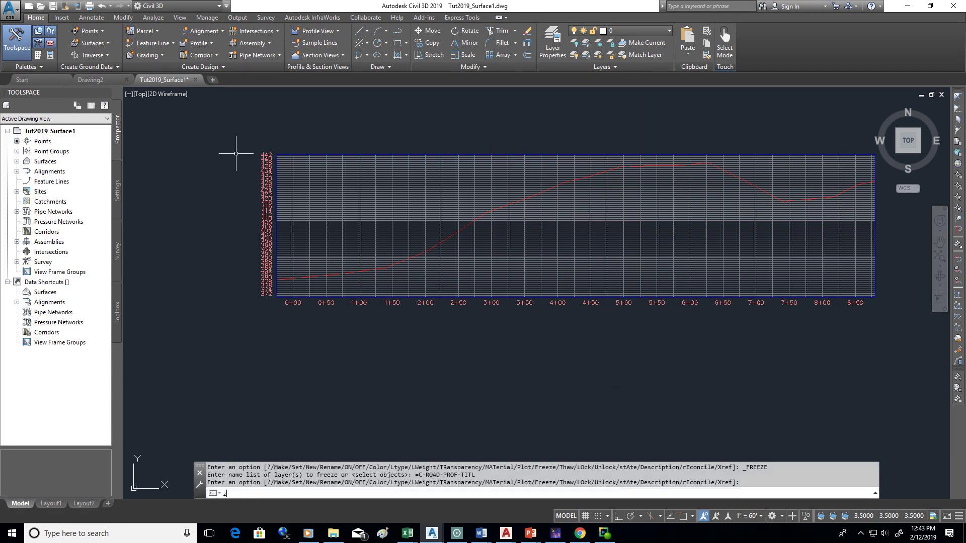
{"action": "type", "text": "w"}
{"action": "key", "text": "Return"}
{"action": "left_click", "coordinate": [236, 153]}
{"action": "left_click", "coordinate": [301, 204]}
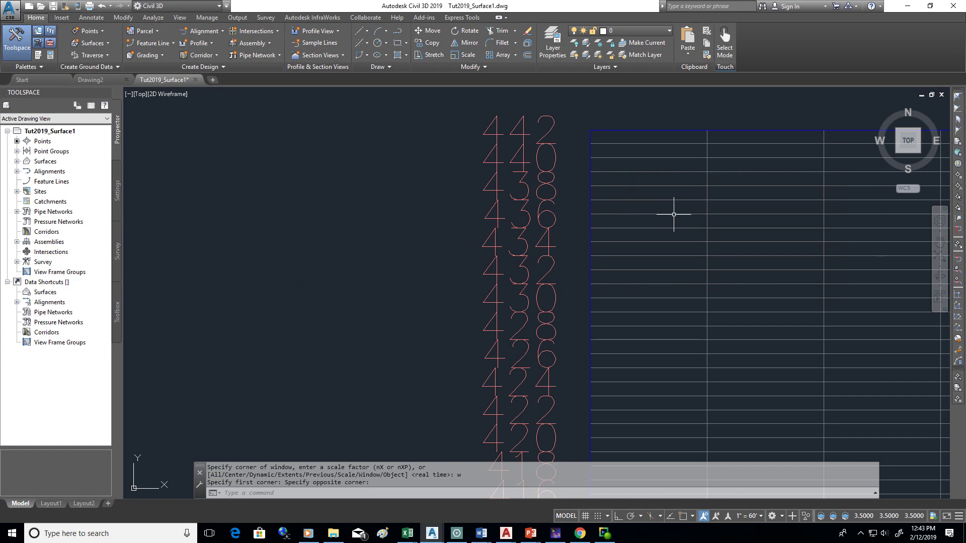
{"action": "left_click", "coordinate": [636, 186]}
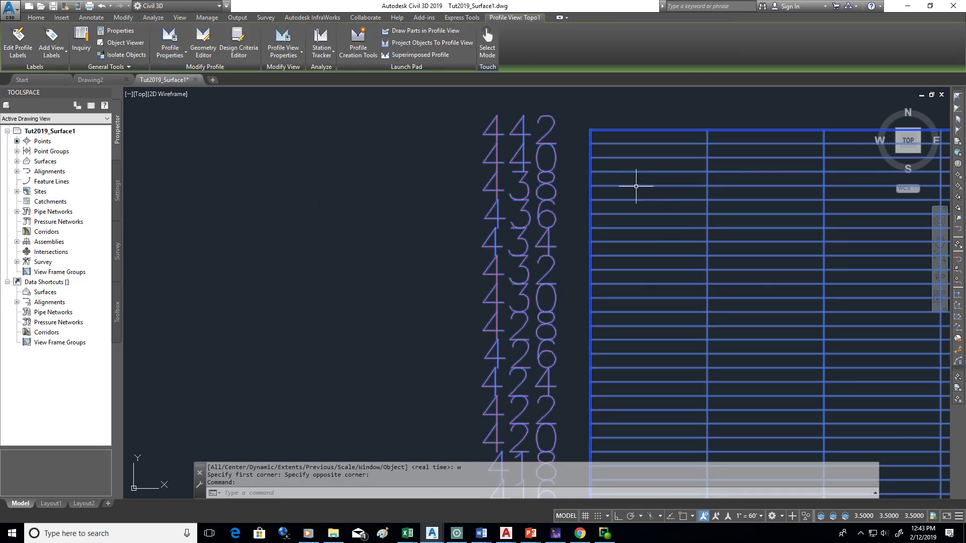
Change the profile view style's vertical Major Interval from 2 to 10.00' and apply it.
{"action": "right_click", "coordinate": [637, 186]}
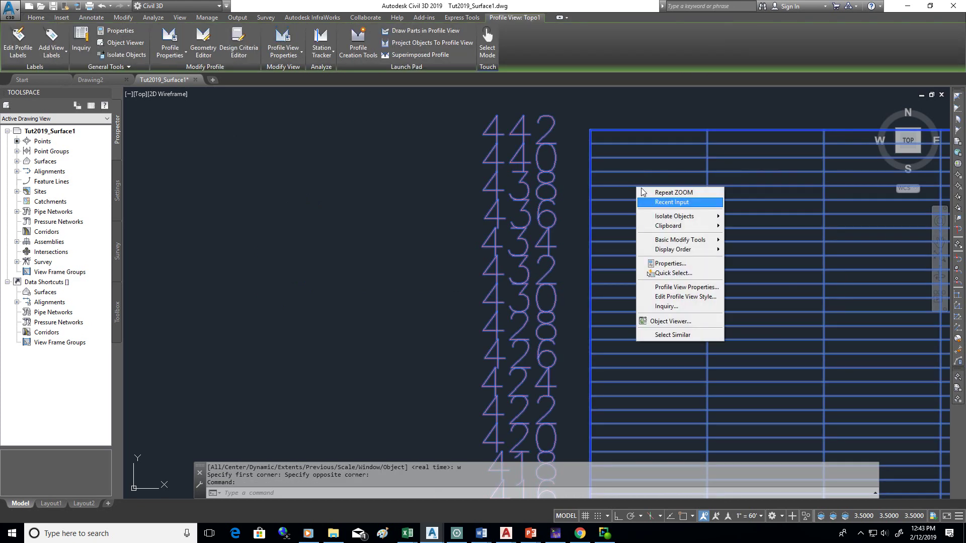
{"action": "left_click", "coordinate": [688, 288]}
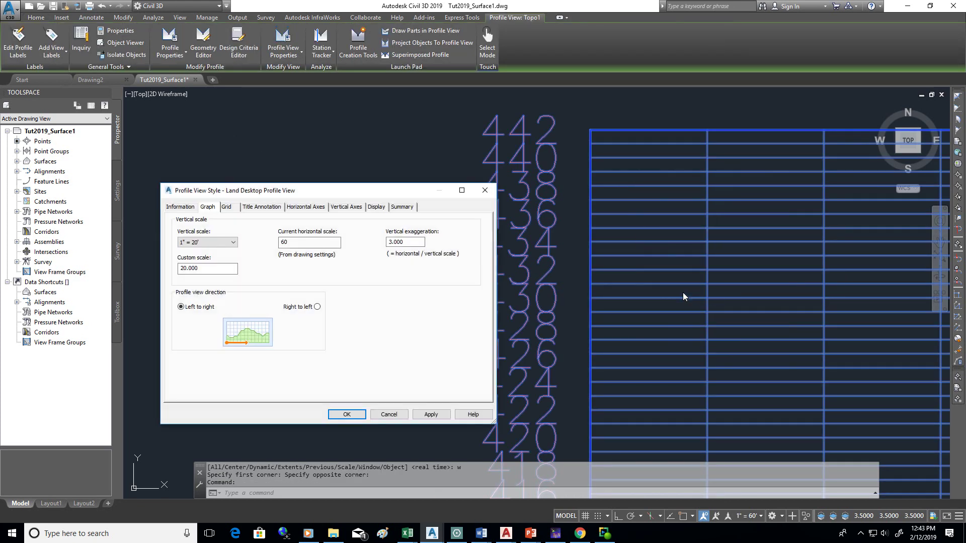
{"action": "left_click", "coordinate": [340, 209]}
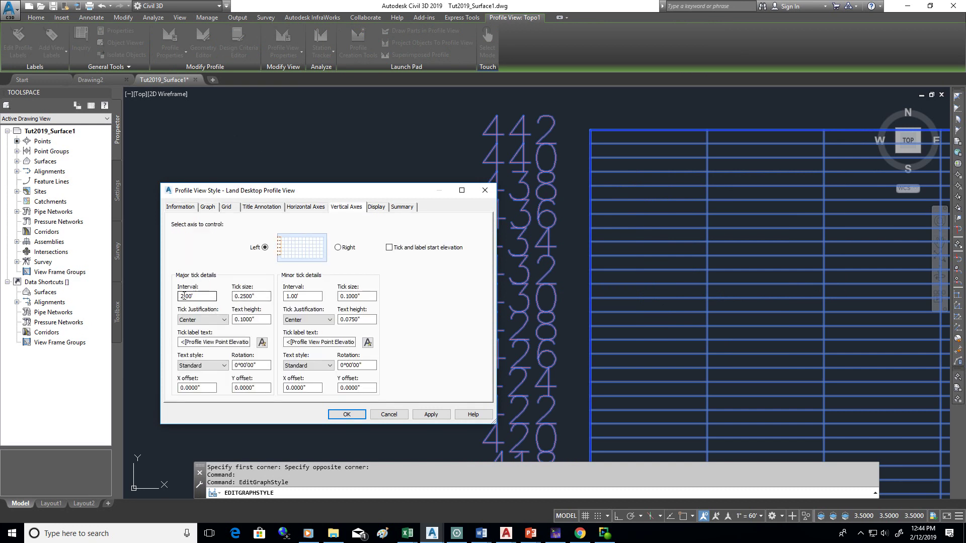
{"action": "left_click", "coordinate": [185, 296]}
{"action": "left_click_drag", "start_coordinate": [185, 296], "coordinate": [180, 300]}
{"action": "type", "text": "10"}
{"action": "left_click", "coordinate": [430, 415]}
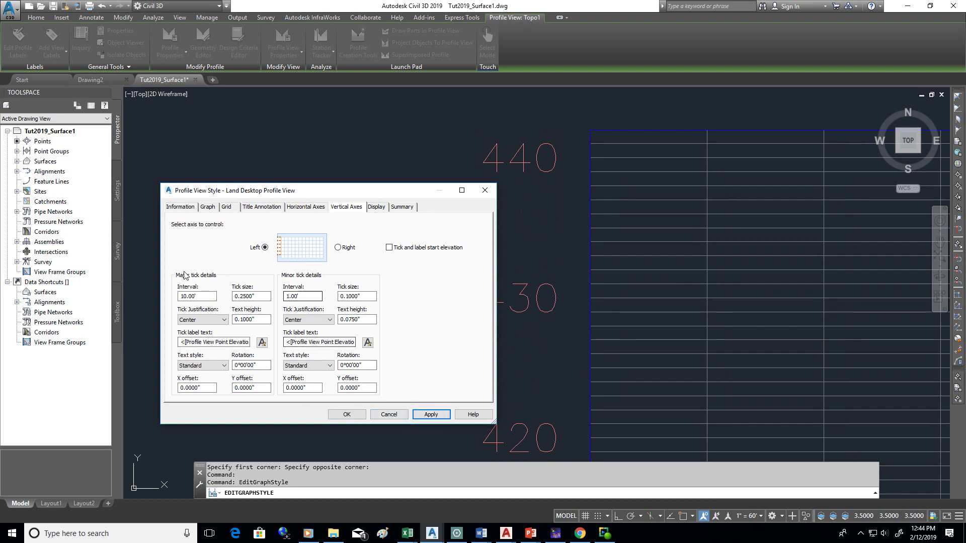
Close the style dialog, clear the selection, and zoom back to the previous full profile view.
{"action": "left_click", "coordinate": [390, 414]}
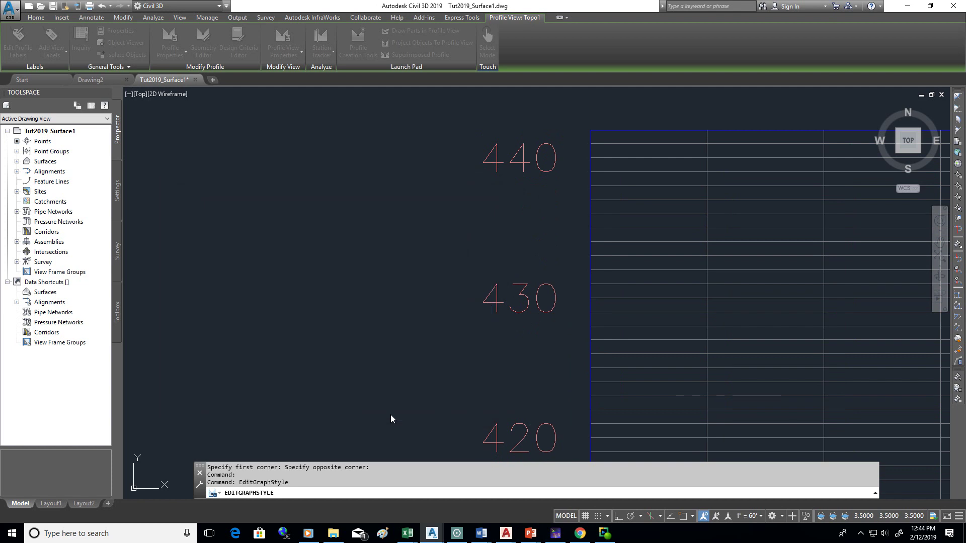
{"action": "key", "text": "Escape"}
{"action": "type", "text": "z"}
{"action": "key", "text": "Return"}
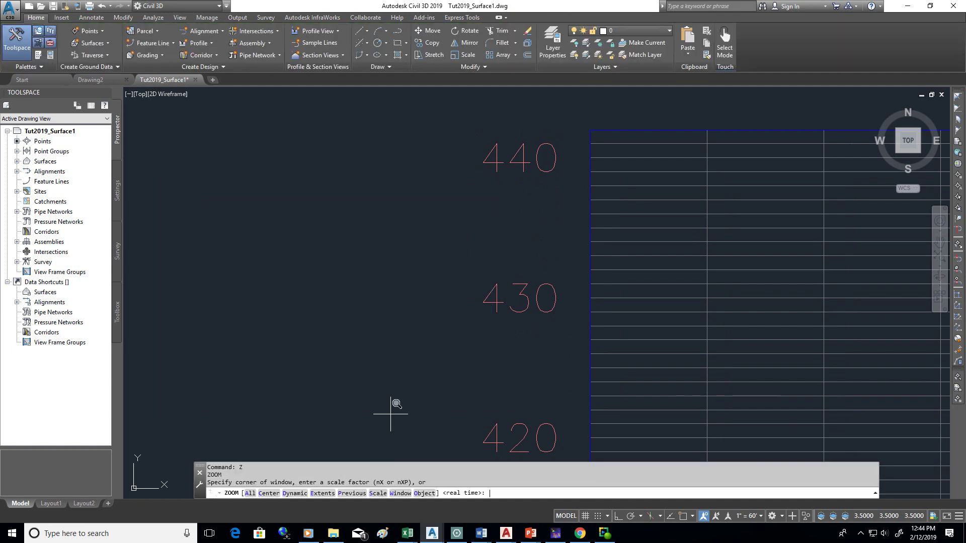
{"action": "type", "text": "p"}
{"action": "key", "text": "Return"}
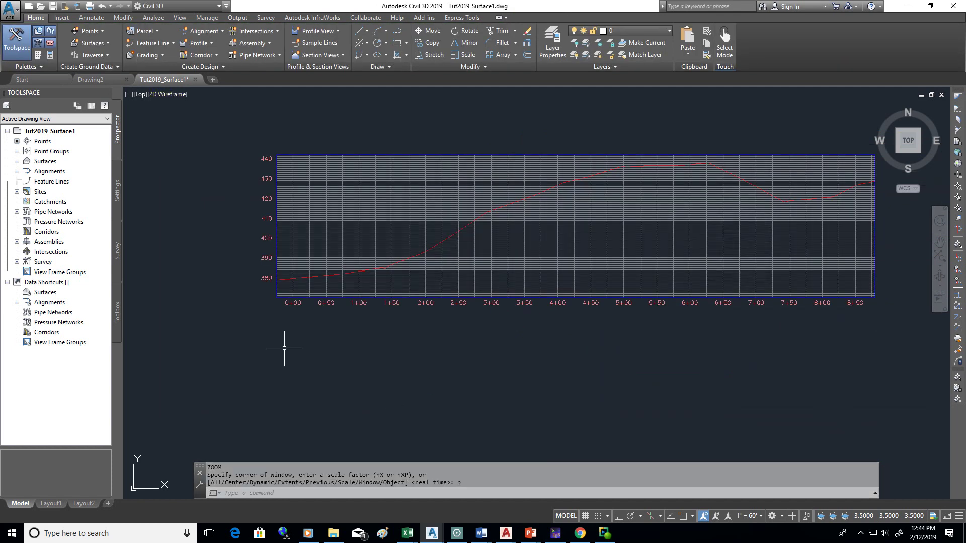